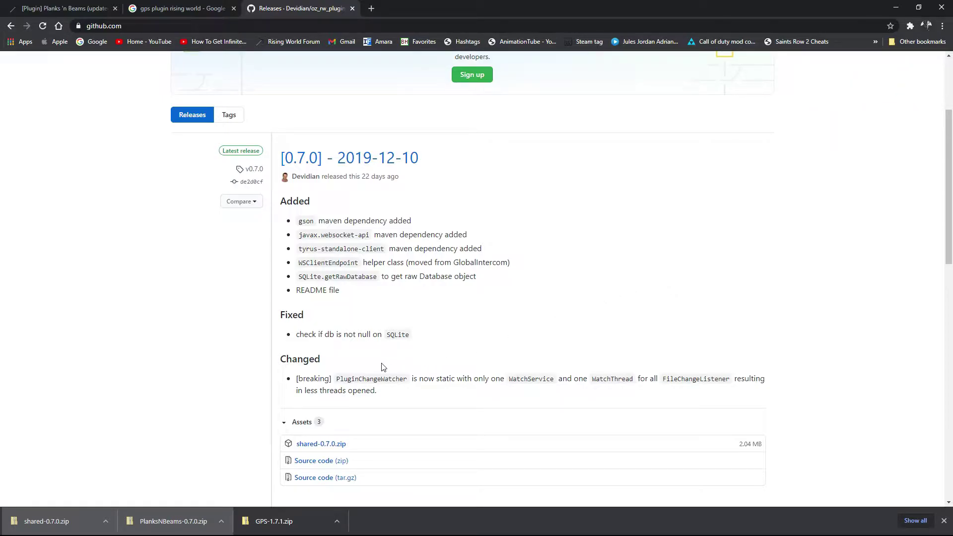
Read the commands and installation instructions in the Planks 'N Beams README in WordPad, and close the document.
{"action": "key", "text": "alt+Tab"}
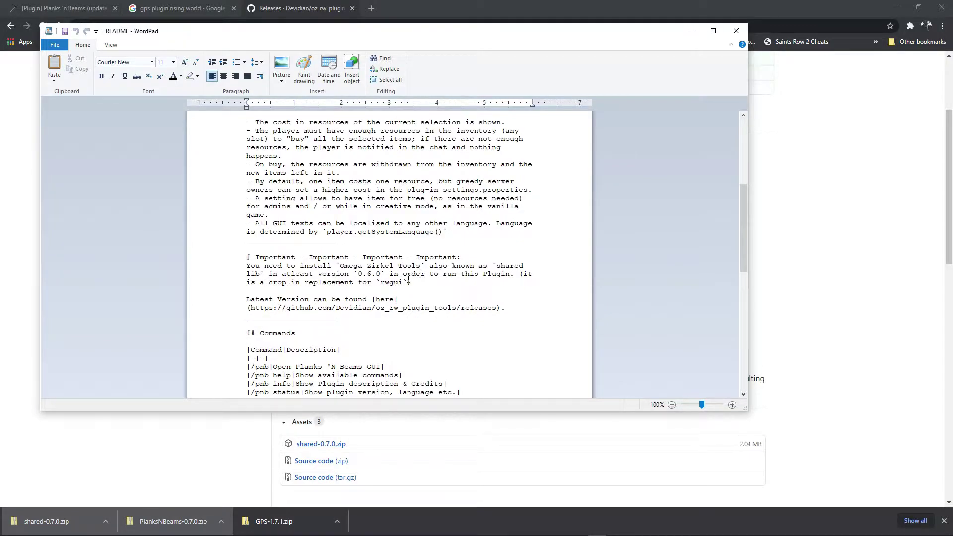
{"action": "scroll", "coordinate": [320, 321], "scroll_direction": "down", "scroll_amount": 5}
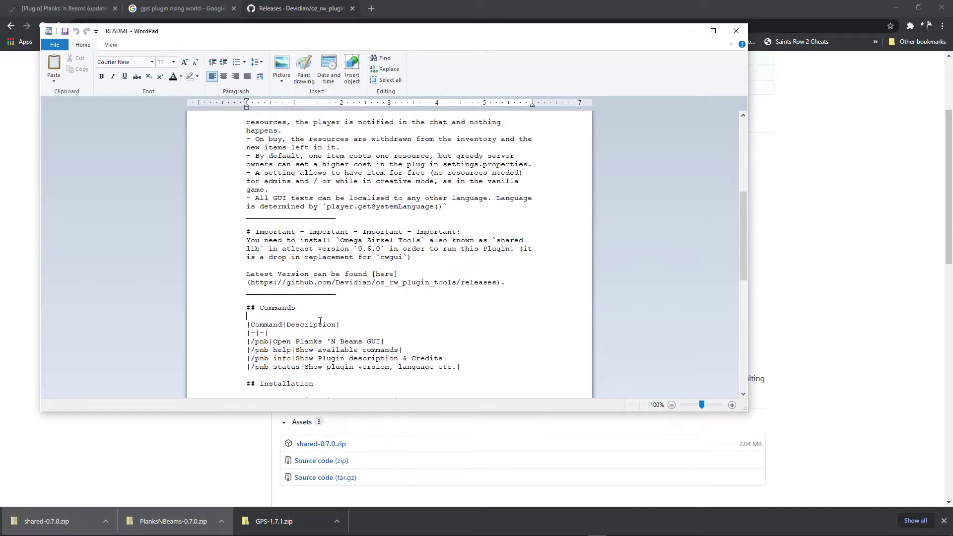
{"action": "scroll", "coordinate": [328, 316], "scroll_direction": "down", "scroll_amount": 2}
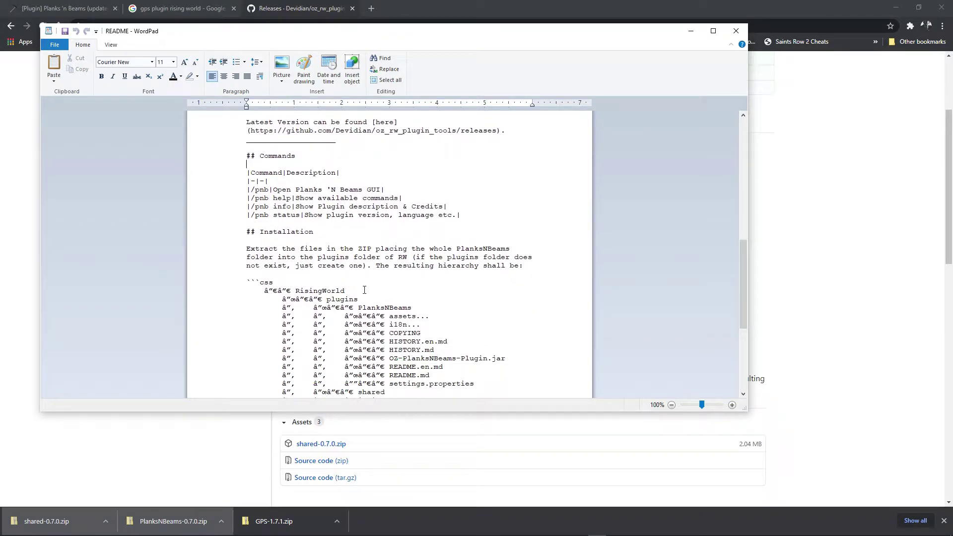
{"action": "left_click", "coordinate": [736, 31]}
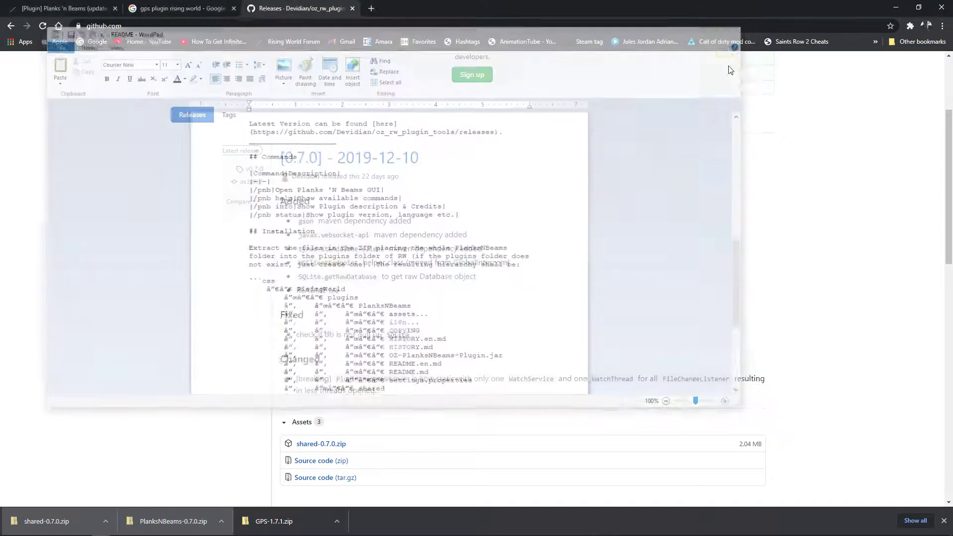
Shrink the browser window, switch to File Explorer, and open the Downloads folder.
{"action": "left_click", "coordinate": [918, 7]}
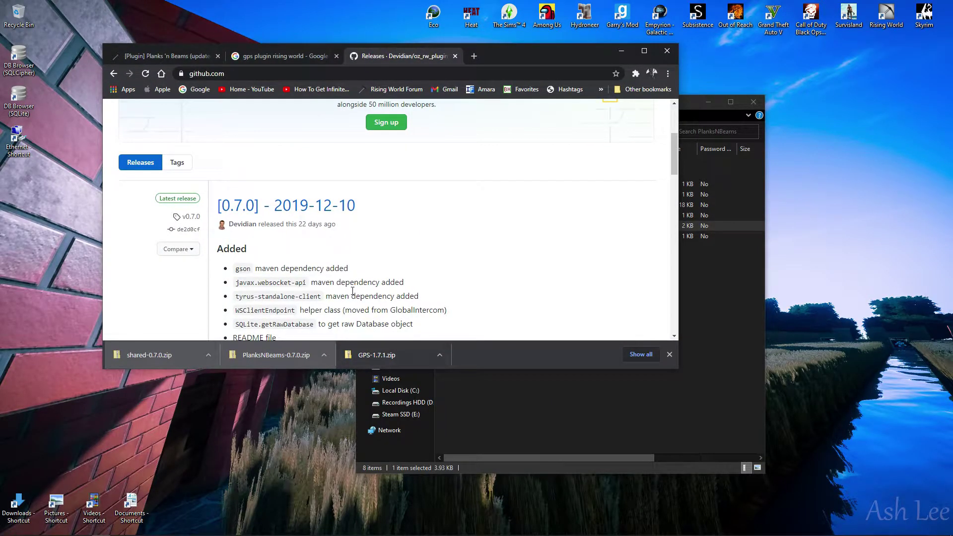
{"action": "left_click", "coordinate": [522, 407]}
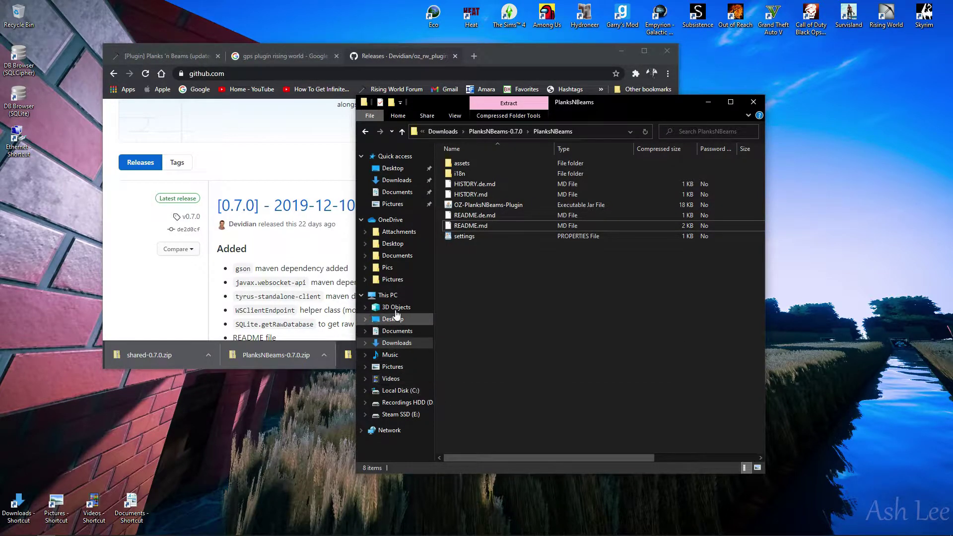
{"action": "left_click", "coordinate": [396, 187]}
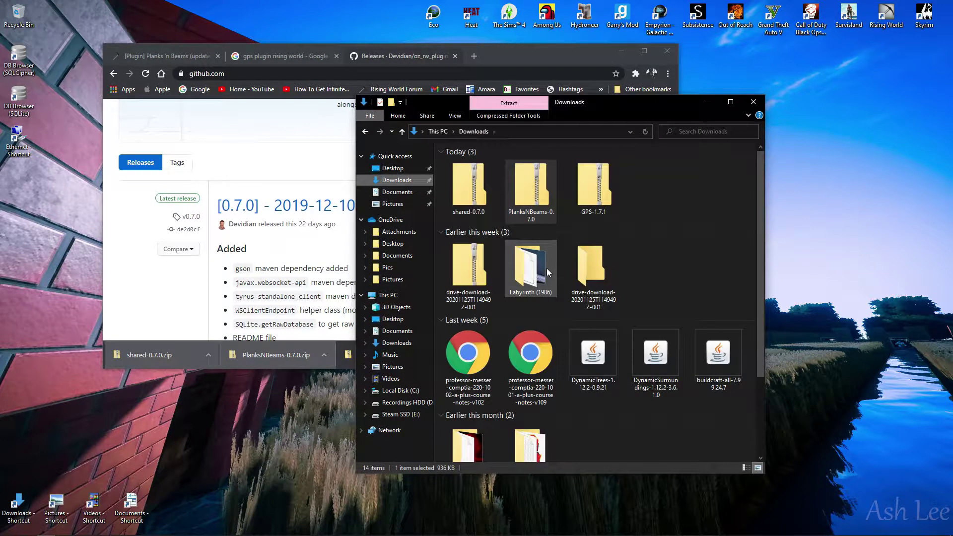
Look inside the shared-0.7.0 archive to check its folder, and return to Downloads.
{"action": "left_click", "coordinate": [479, 200]}
{"action": "left_click", "coordinate": [470, 195]}
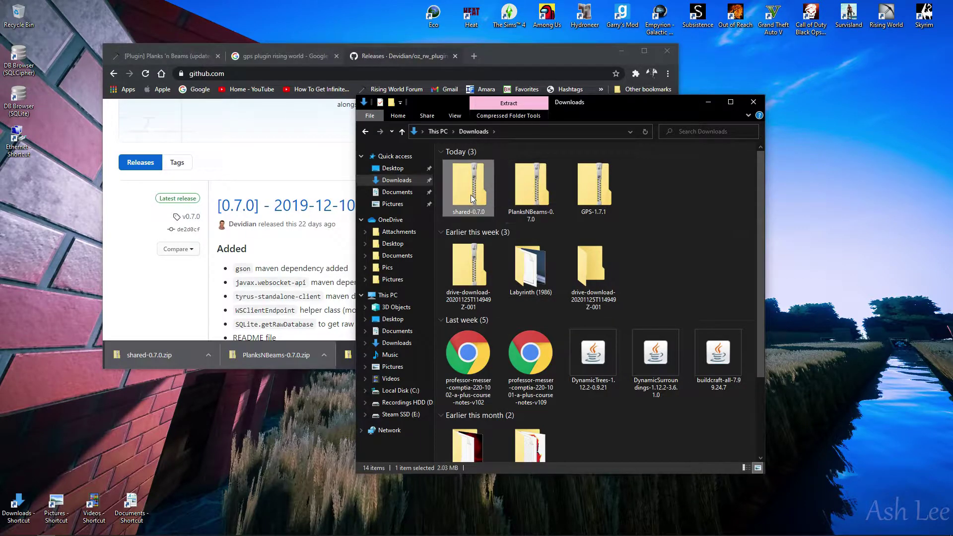
{"action": "double_click", "coordinate": [466, 196]}
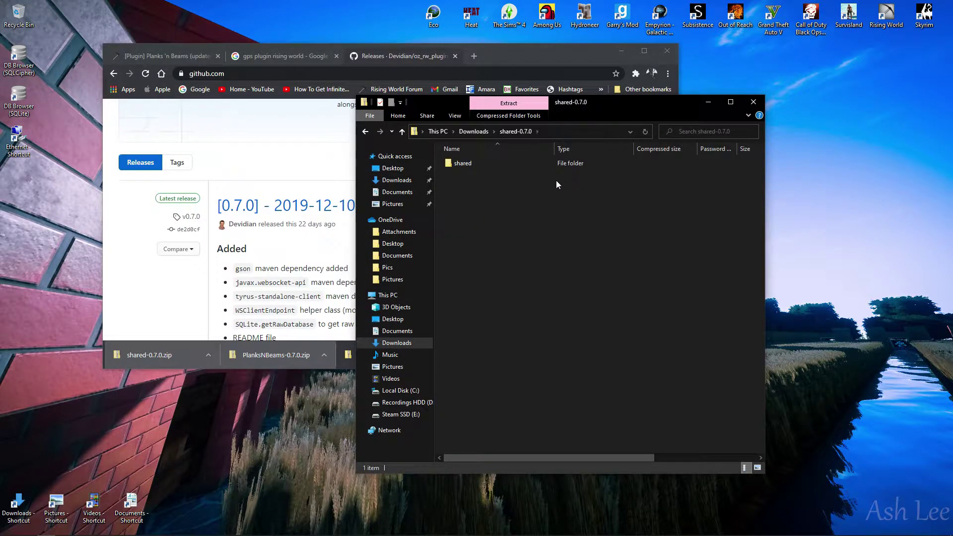
{"action": "left_click", "coordinate": [497, 168]}
{"action": "right_click", "coordinate": [497, 167]}
{"action": "left_click", "coordinate": [365, 131]}
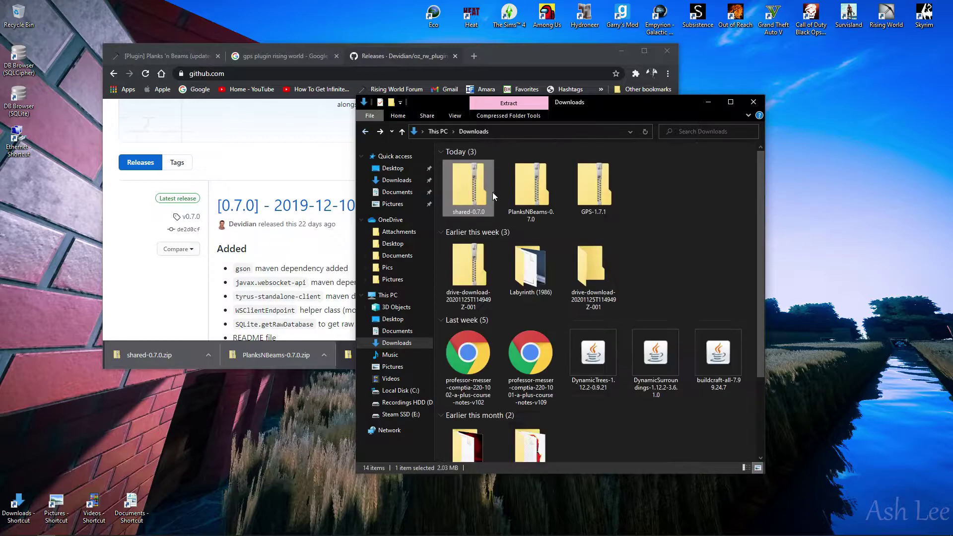
Extract the shared-0.7.0, PlanksNBeams-0.7.0 and GPS-1.7.1 archives into their own folders in Downloads.
{"action": "right_click", "coordinate": [470, 196]}
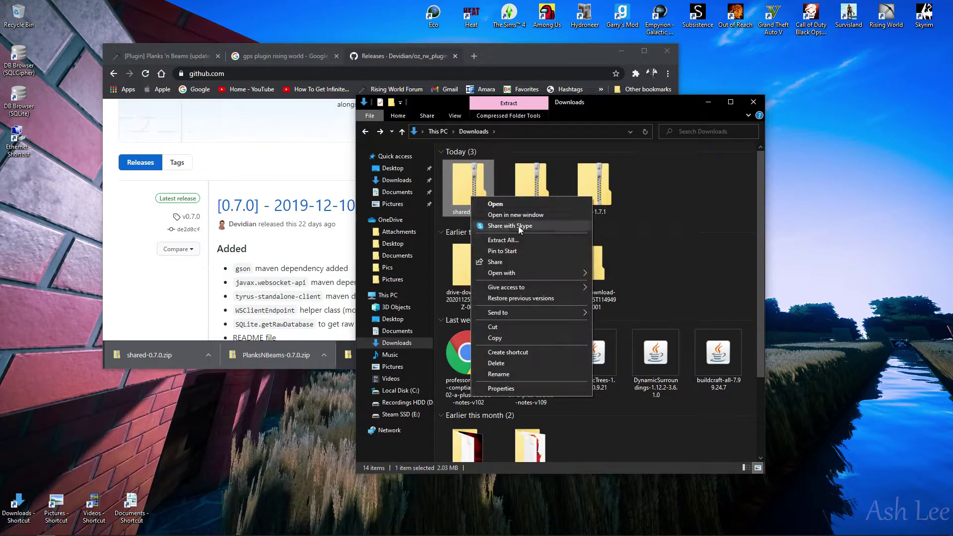
{"action": "left_click", "coordinate": [514, 241]}
{"action": "left_click", "coordinate": [573, 368]}
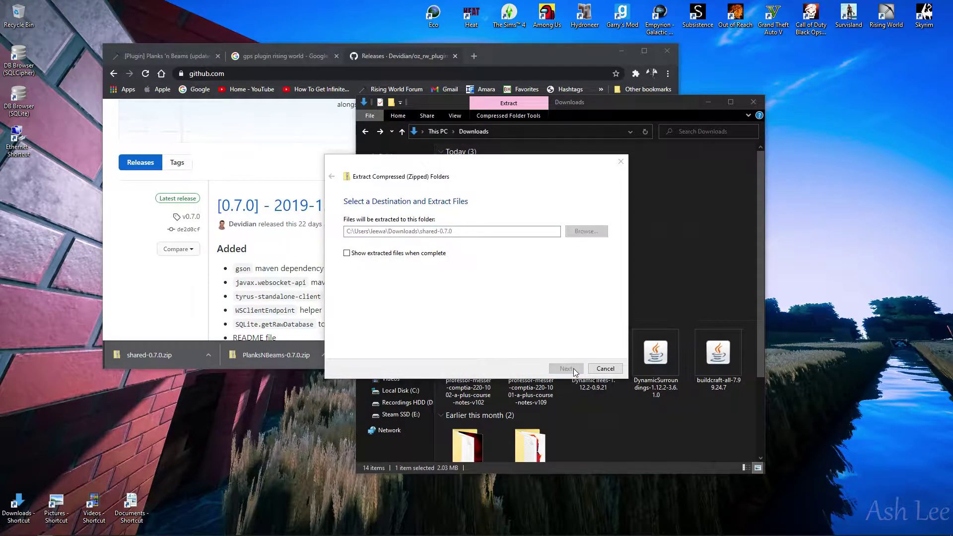
{"action": "right_click", "coordinate": [516, 196]}
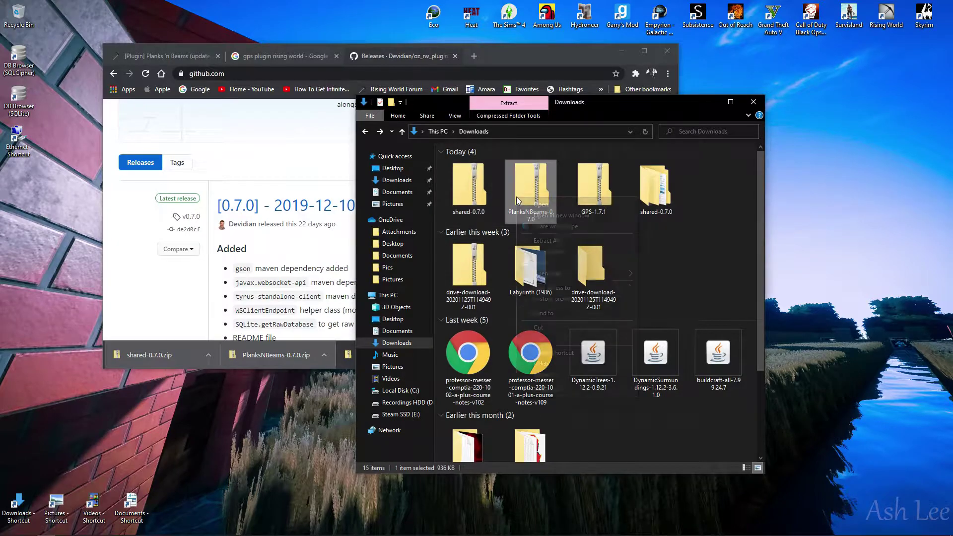
{"action": "left_click", "coordinate": [546, 241]}
{"action": "left_click", "coordinate": [566, 368]}
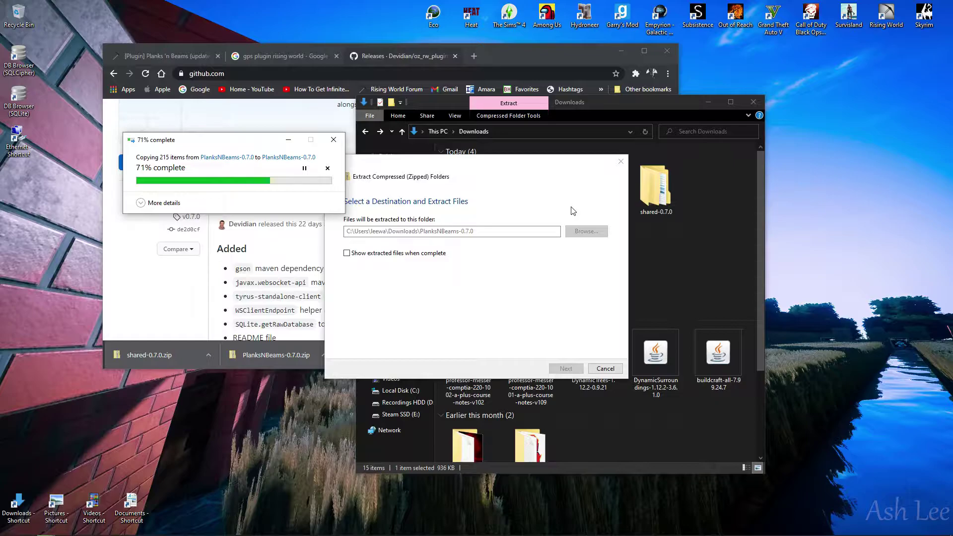
{"action": "right_click", "coordinate": [587, 197]}
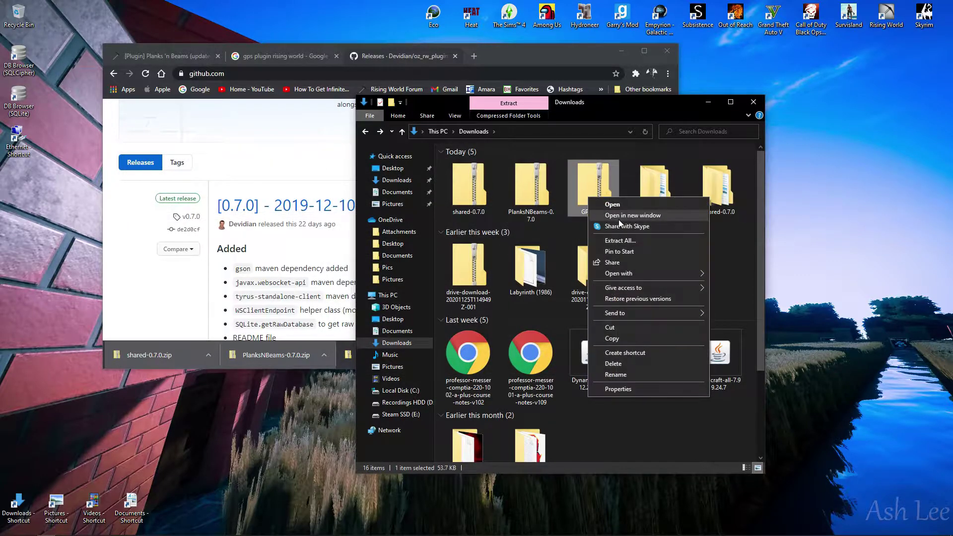
{"action": "left_click", "coordinate": [621, 240]}
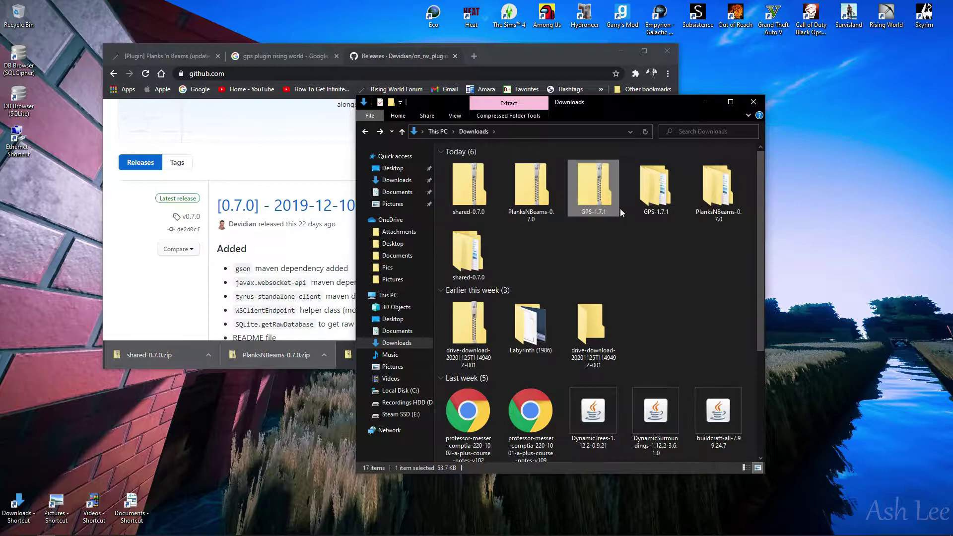
Delete the shared, PlanksNBeams and GPS ZIP archives from Downloads, and minimise the browser window.
{"action": "left_click_drag", "start_coordinate": [620, 209], "coordinate": [467, 189]}
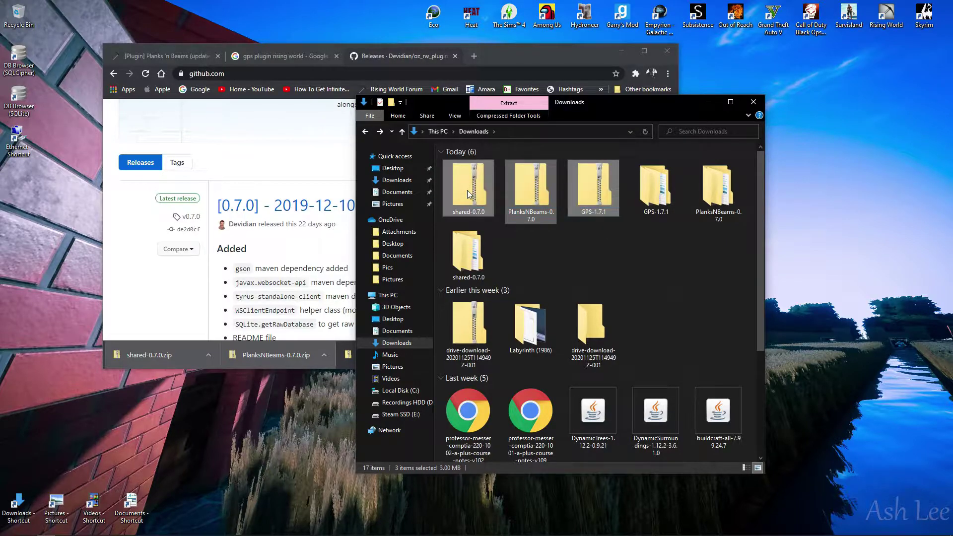
{"action": "key", "text": "Delete"}
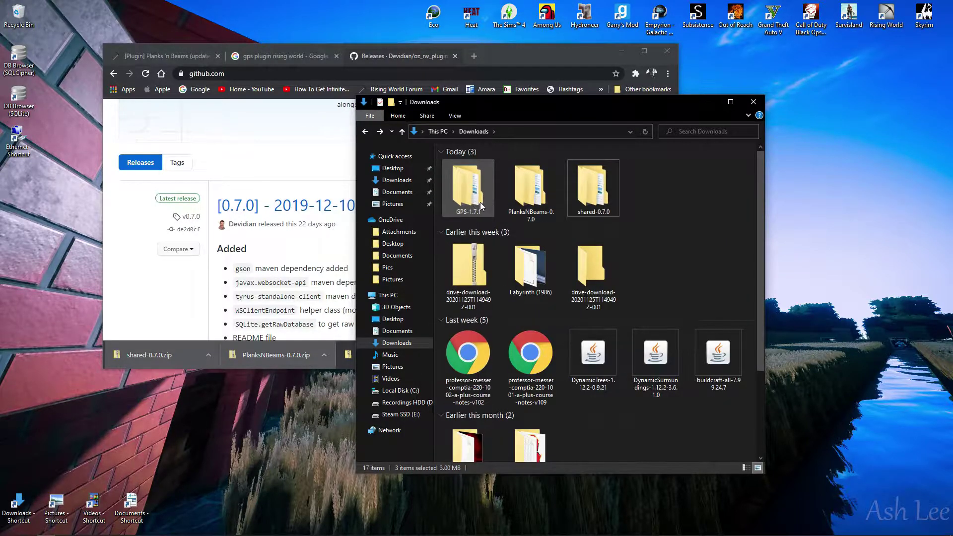
{"action": "left_click", "coordinate": [588, 56]}
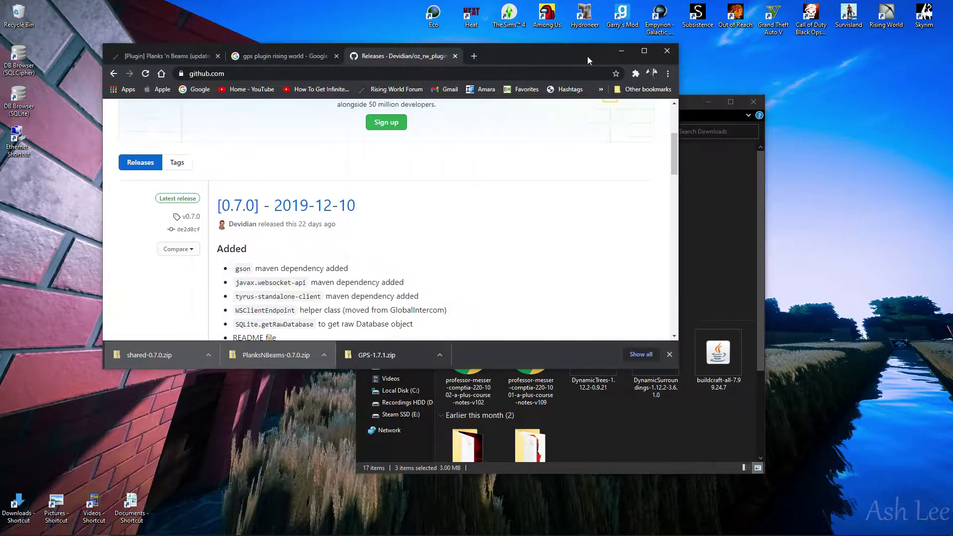
{"action": "left_click", "coordinate": [622, 50]}
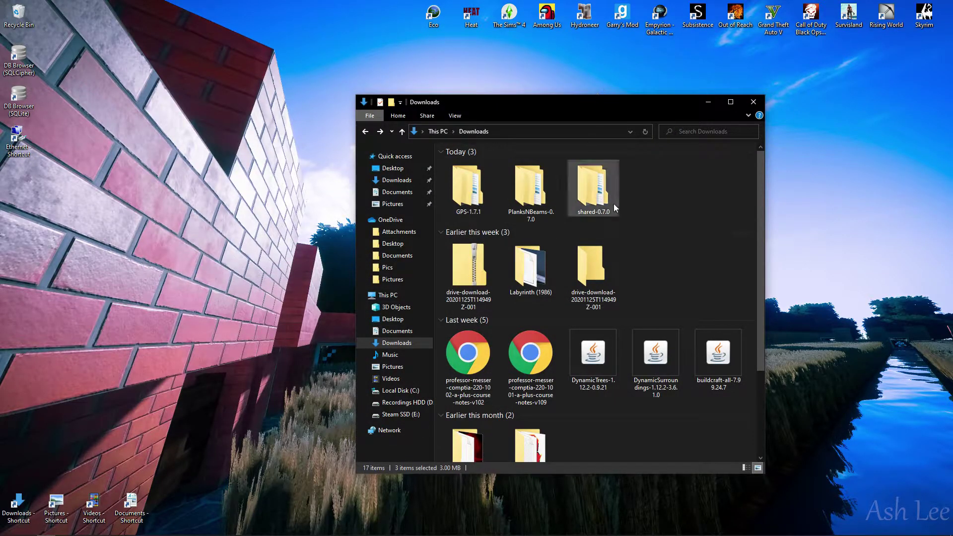
Look through the extracted GPS-1.7.1 folder and its inner GPS folder, and return to the GPS-1.7.1 level.
{"action": "double_click", "coordinate": [471, 195]}
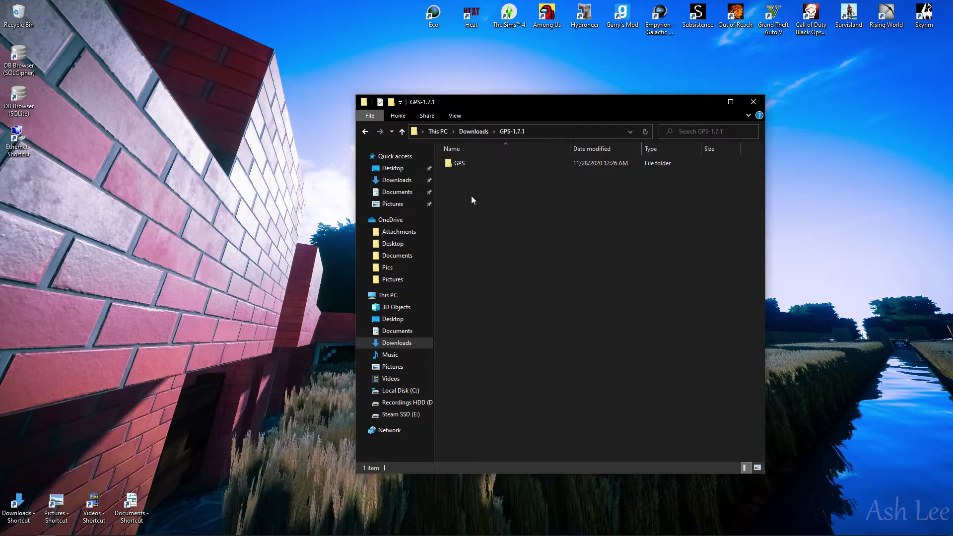
{"action": "left_click", "coordinate": [470, 168]}
{"action": "double_click", "coordinate": [470, 169]}
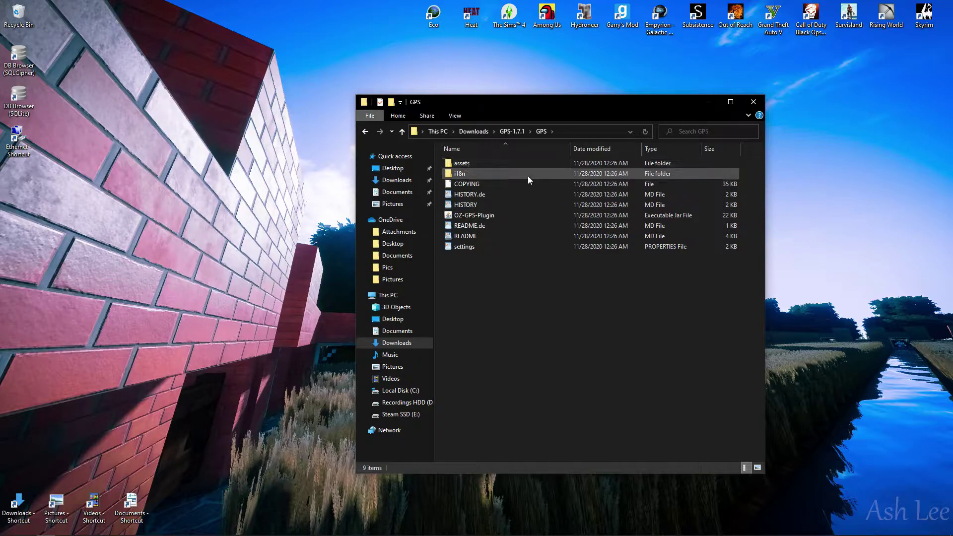
{"action": "left_click", "coordinate": [365, 131]}
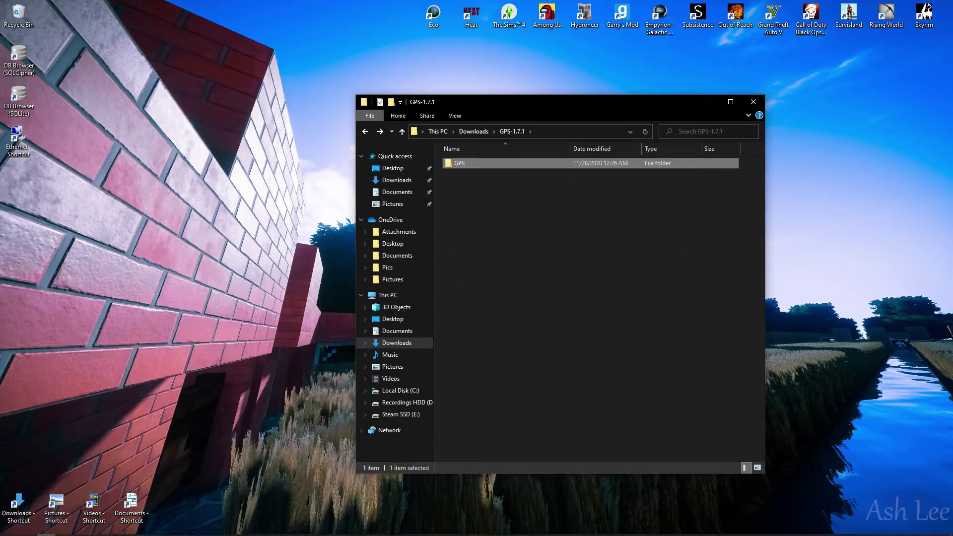
Switch to the browser, download shared-0.7.0.zip again from the 0.7.0 release assets, and minimise the window.
{"action": "mouse_move", "coordinate": [200, 533]}
{"action": "left_click", "coordinate": [101, 529]}
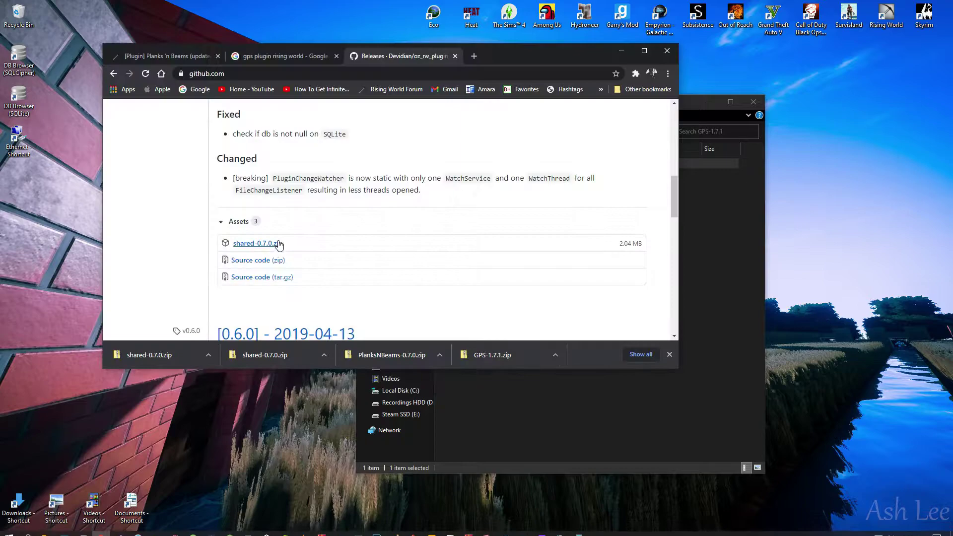
{"action": "left_click", "coordinate": [621, 51]}
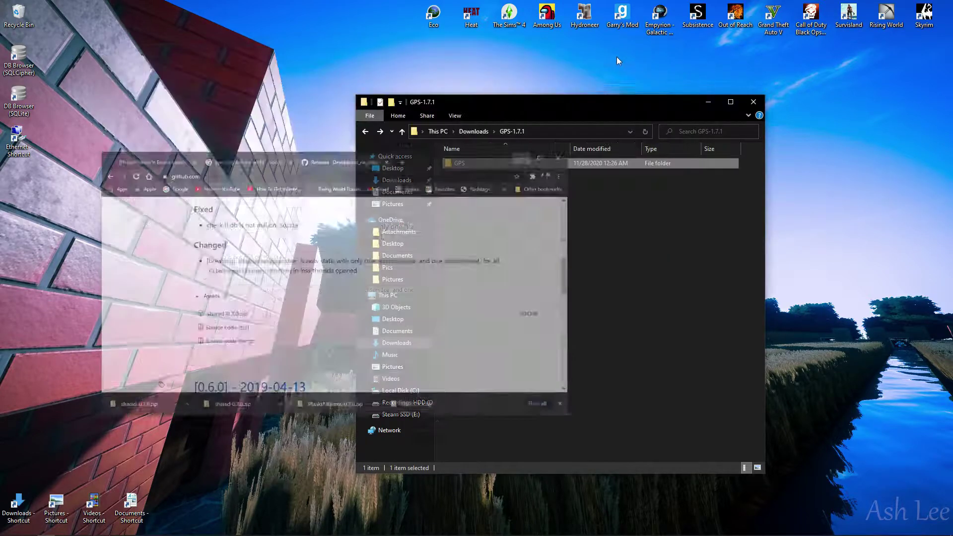
Open the README in the extracted GPS folder, read its features, commands and installation instructions, and close it.
{"action": "left_click", "coordinate": [365, 131]}
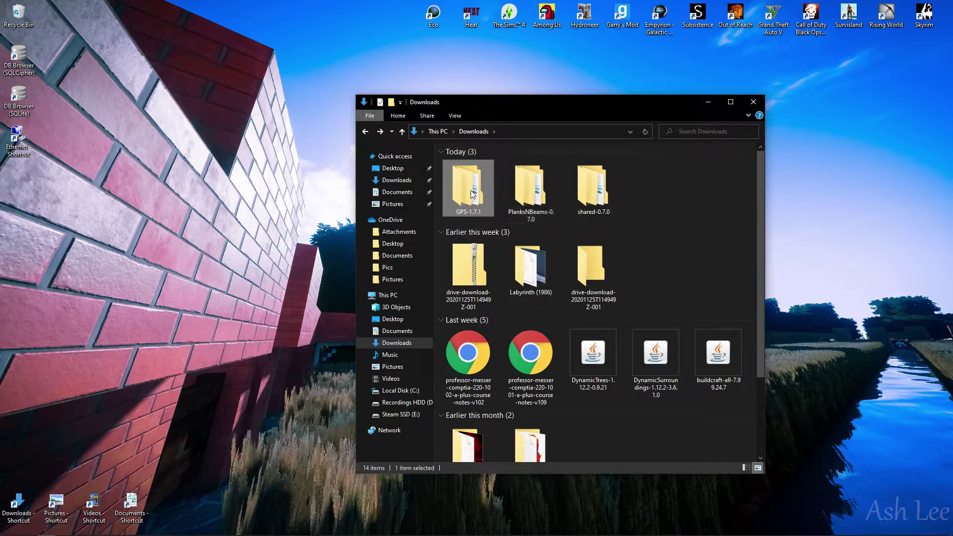
{"action": "double_click", "coordinate": [477, 208]}
{"action": "double_click", "coordinate": [464, 162]}
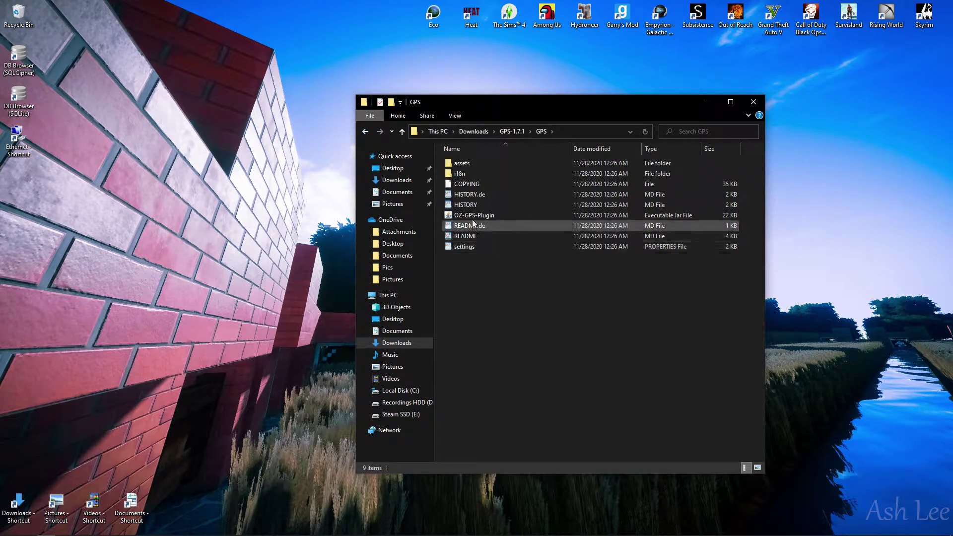
{"action": "double_click", "coordinate": [471, 235]}
{"action": "scroll", "coordinate": [308, 278], "scroll_direction": "down", "scroll_amount": 7}
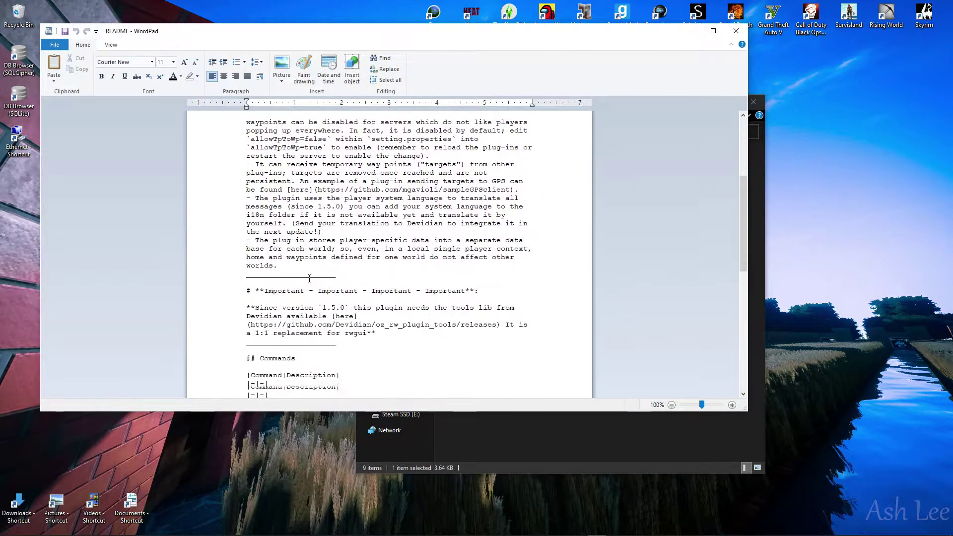
{"action": "scroll", "coordinate": [309, 278], "scroll_direction": "down", "scroll_amount": 6}
{"action": "scroll", "coordinate": [315, 288], "scroll_direction": "up", "scroll_amount": 14}
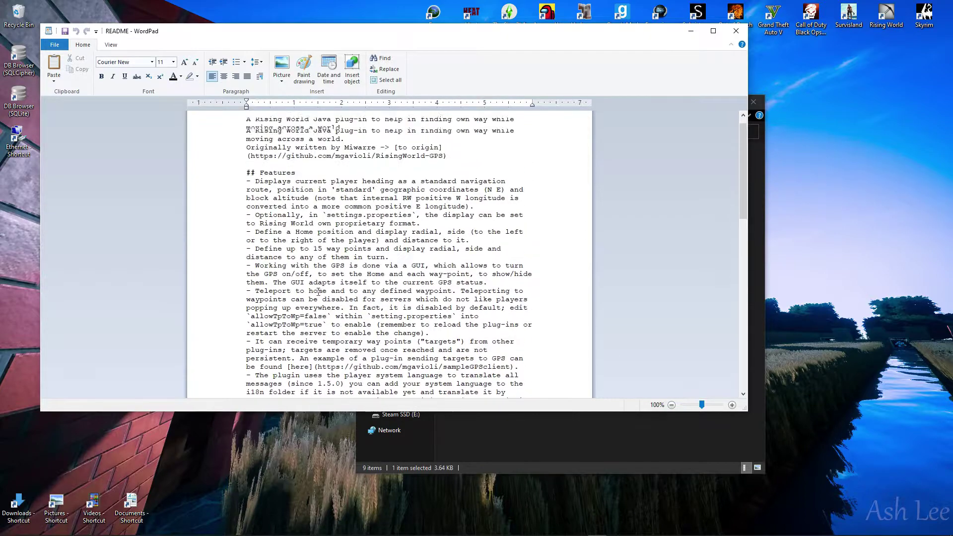
{"action": "scroll", "coordinate": [318, 291], "scroll_direction": "down", "scroll_amount": 13}
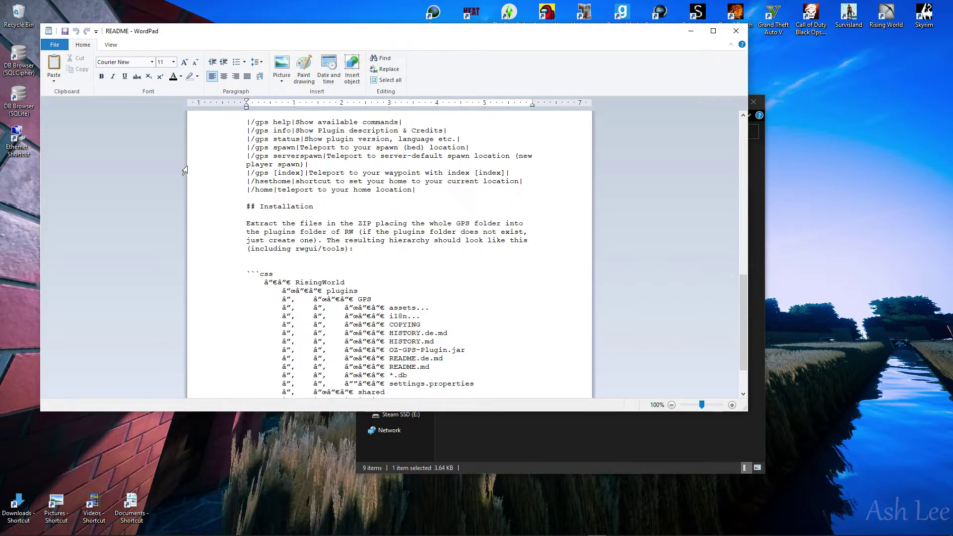
{"action": "left_click", "coordinate": [736, 31]}
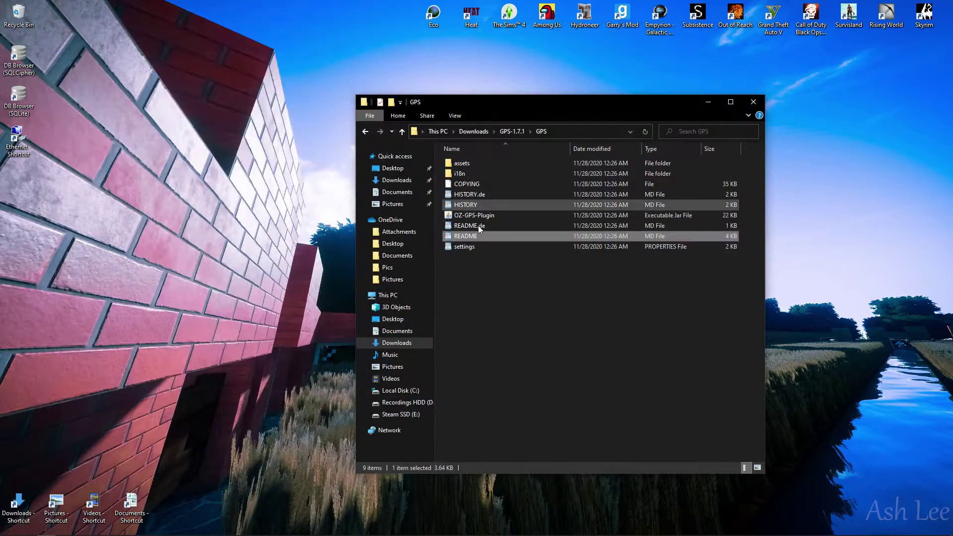
Cut the GPS folder from inside the extracted GPS-1.7.1 folder.
{"action": "left_click", "coordinate": [365, 132]}
{"action": "right_click", "coordinate": [465, 168]}
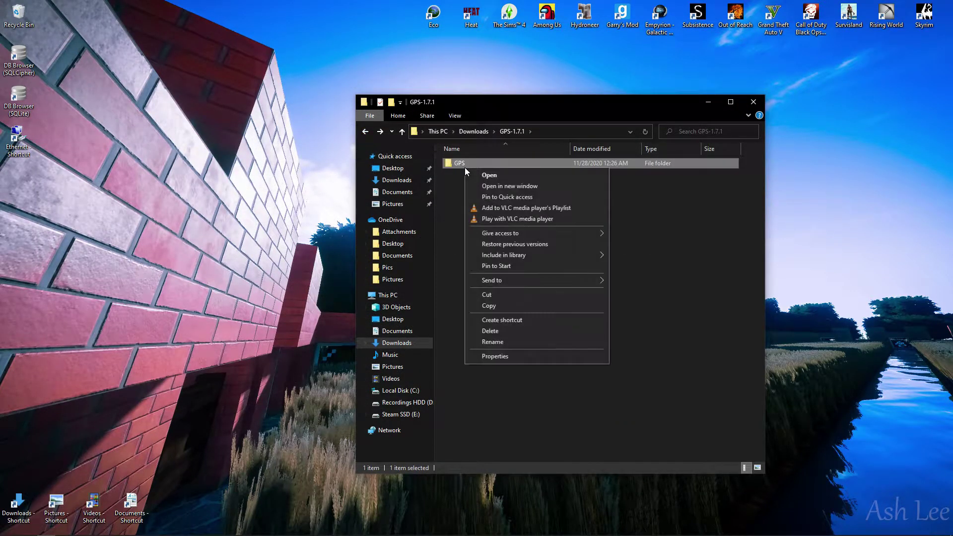
{"action": "left_click", "coordinate": [498, 295]}
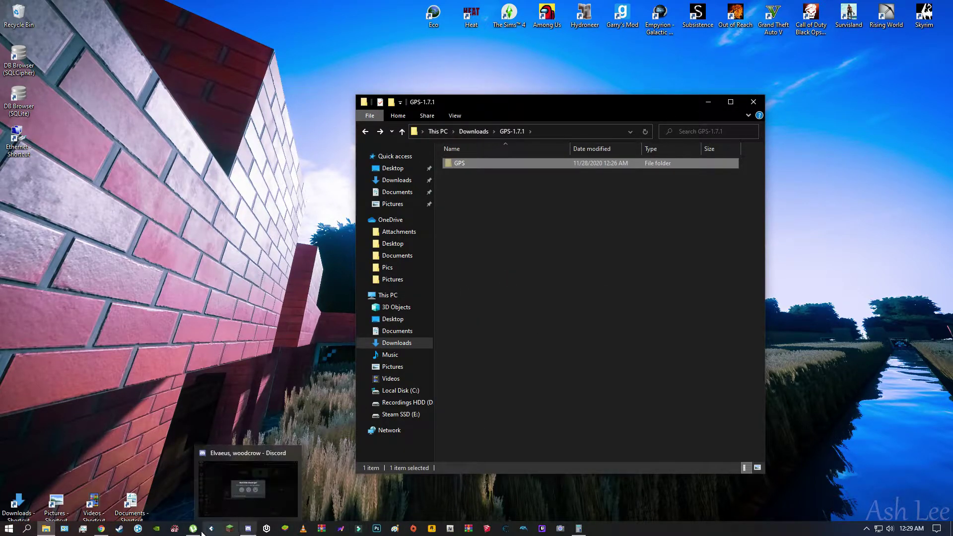
Switch to Steam and browse Rising World's local files from the game's properties in the library.
{"action": "mouse_move", "coordinate": [248, 529]}
{"action": "left_click", "coordinate": [119, 529]}
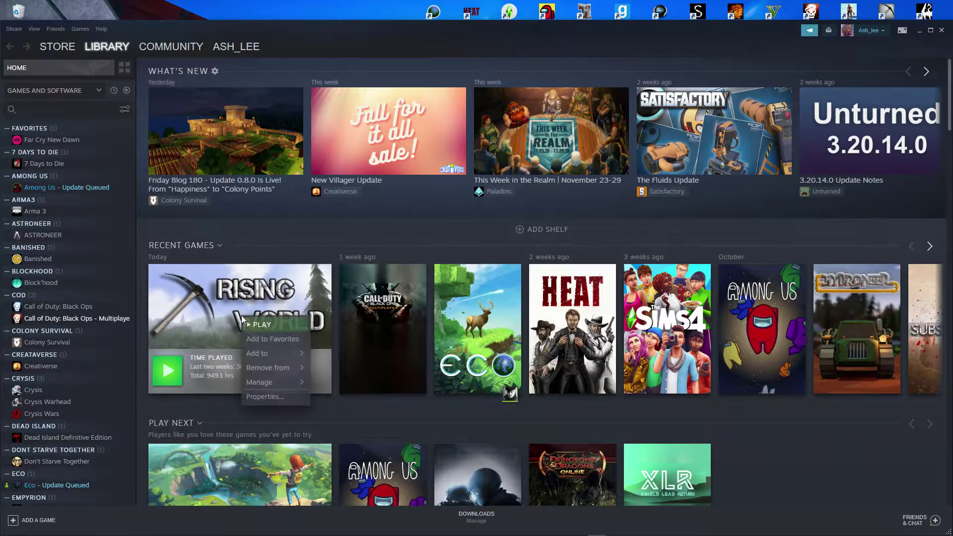
{"action": "left_click", "coordinate": [278, 396]}
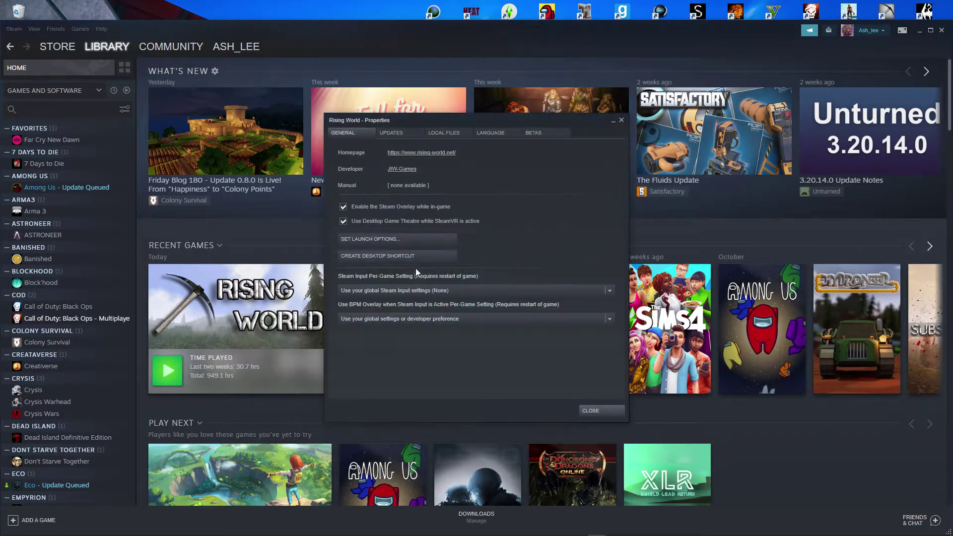
{"action": "left_click", "coordinate": [442, 133]}
{"action": "left_click", "coordinate": [416, 171]}
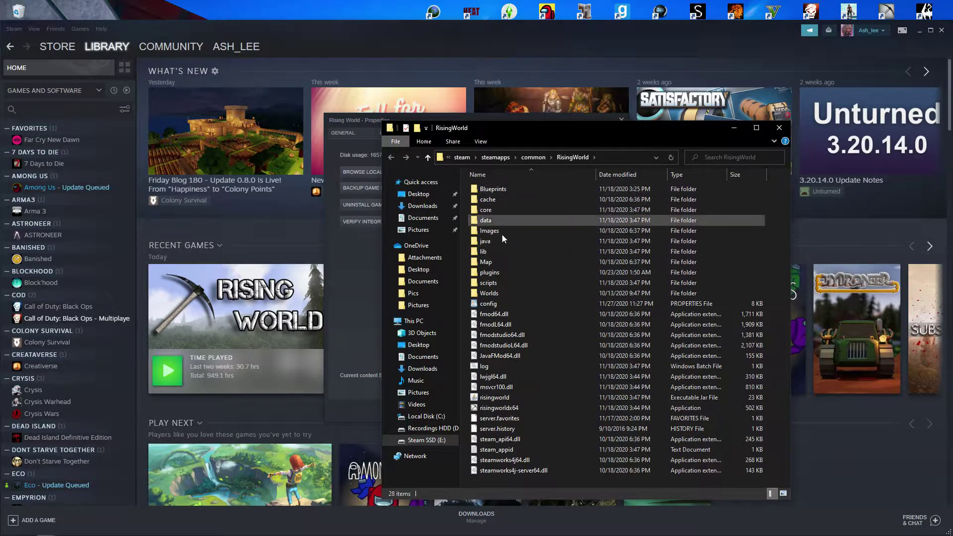
Paste the cut GPS folder into the plugins folder of the RisingWorld directory.
{"action": "double_click", "coordinate": [503, 275]}
{"action": "right_click", "coordinate": [509, 272]}
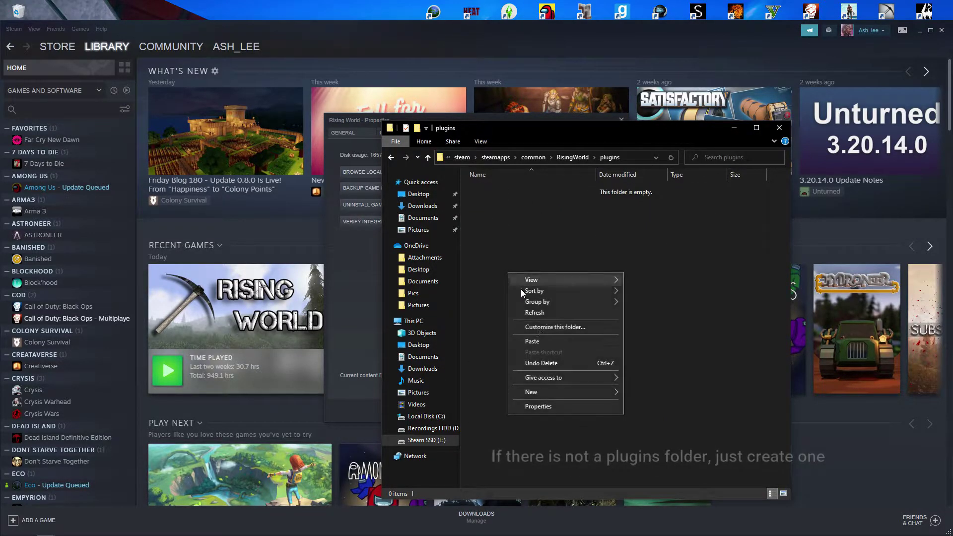
{"action": "left_click", "coordinate": [540, 343]}
{"action": "key", "text": "ctrl+v"}
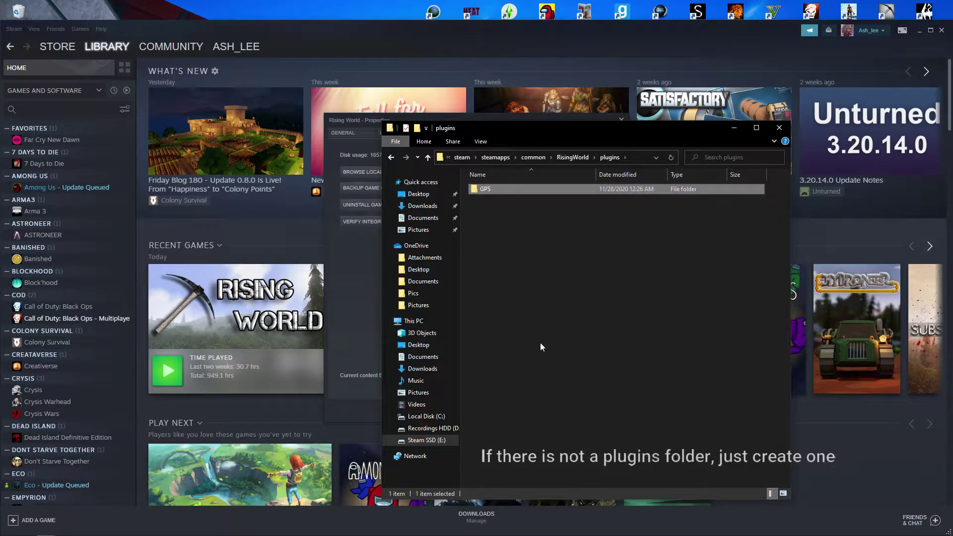
Check the contents of the pasted GPS folder, then close the folder window and Rising World's properties.
{"action": "double_click", "coordinate": [490, 189]}
{"action": "key", "text": "alt+Left"}
{"action": "double_click", "coordinate": [499, 189]}
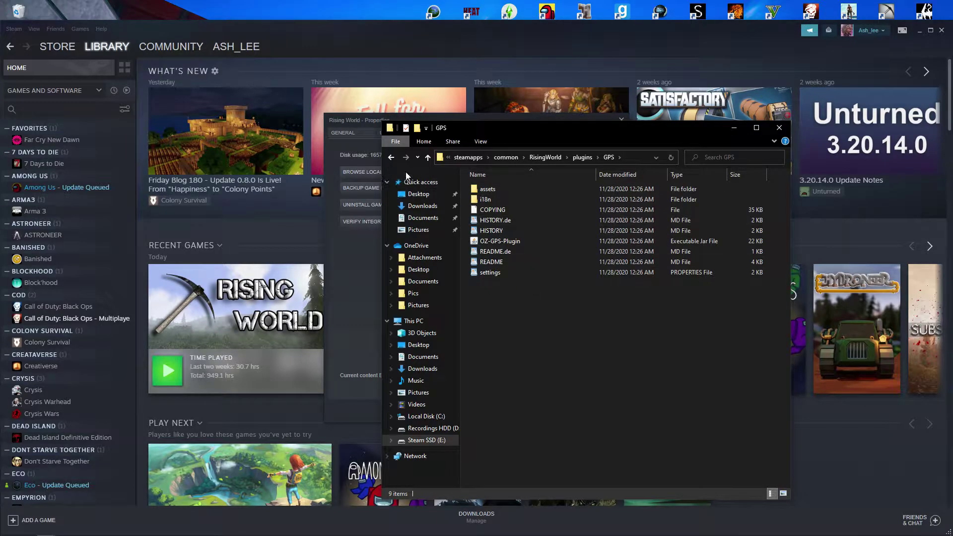
{"action": "left_click", "coordinate": [390, 158]}
{"action": "left_click", "coordinate": [779, 128]}
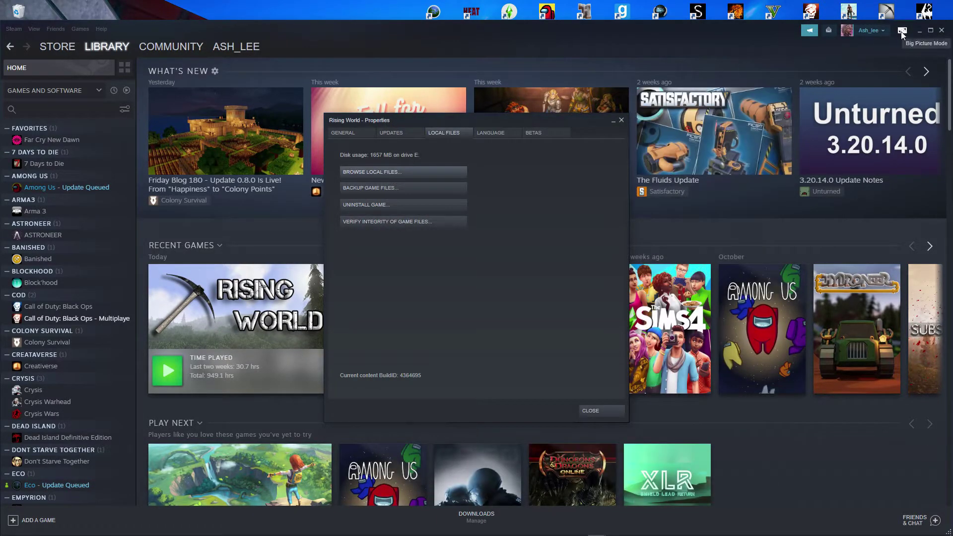
{"action": "left_click", "coordinate": [621, 120]}
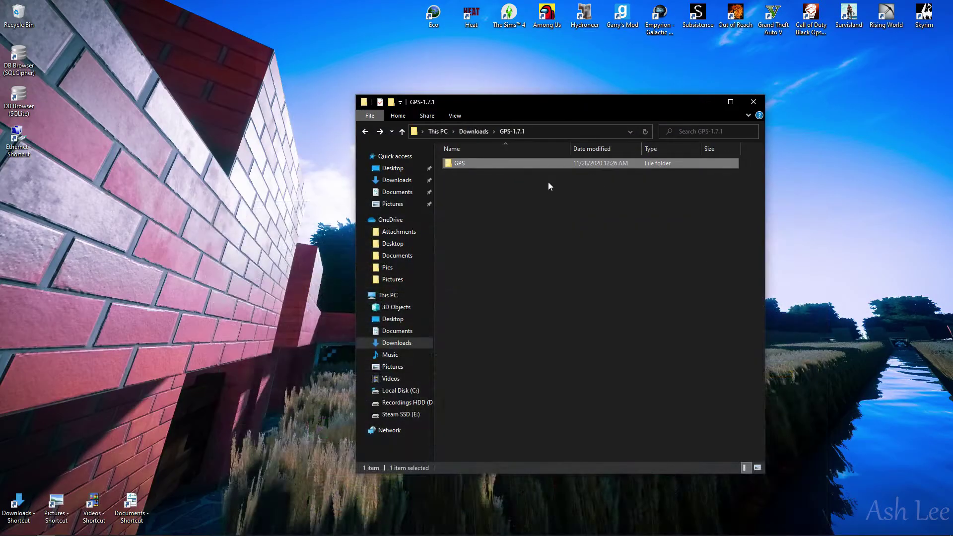
Open the README in Downloads' PlanksNBeams-0.7.0\PlanksNBeams folder, read its requirements, commands and installation section, and close it.
{"action": "key", "text": "alt+Left"}
{"action": "double_click", "coordinate": [532, 193]}
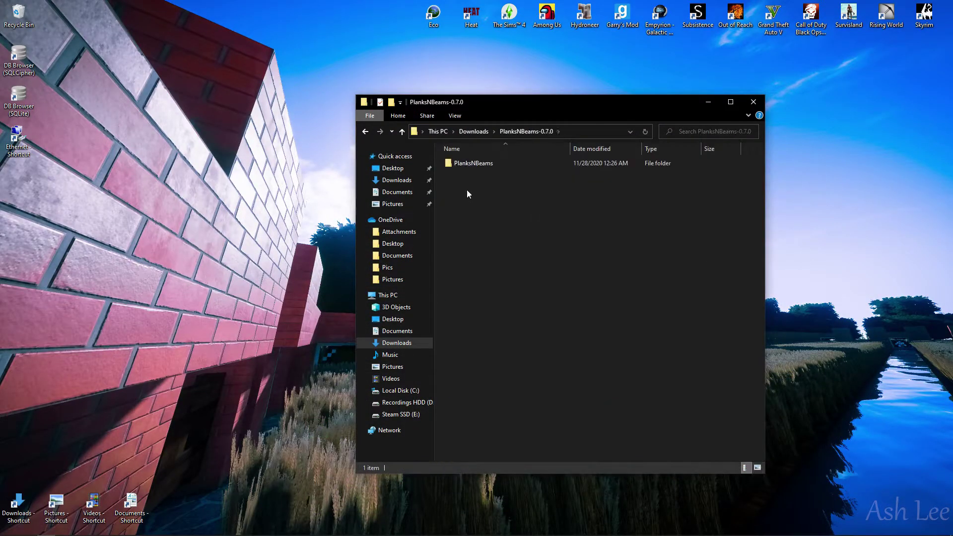
{"action": "double_click", "coordinate": [481, 163]}
{"action": "double_click", "coordinate": [482, 224]}
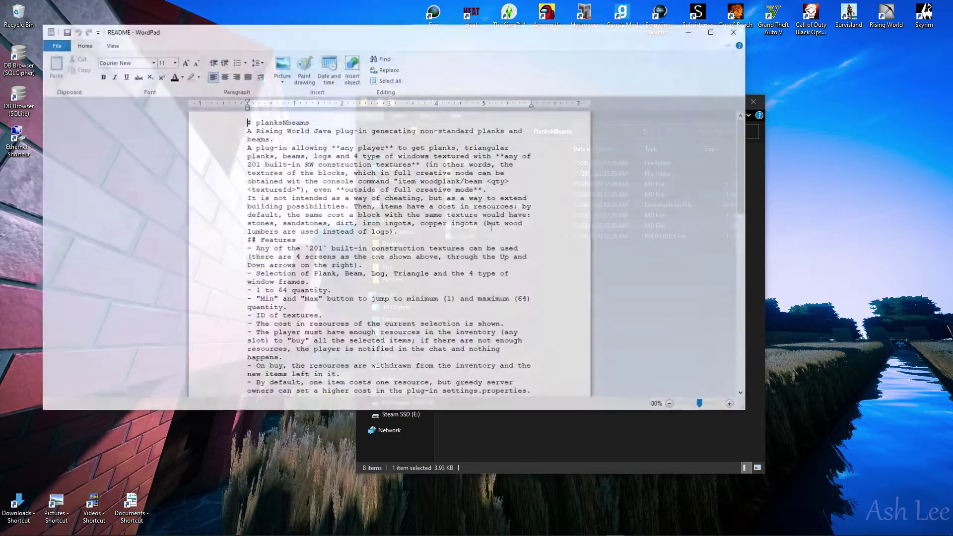
{"action": "scroll", "coordinate": [370, 283], "scroll_direction": "down", "scroll_amount": 12}
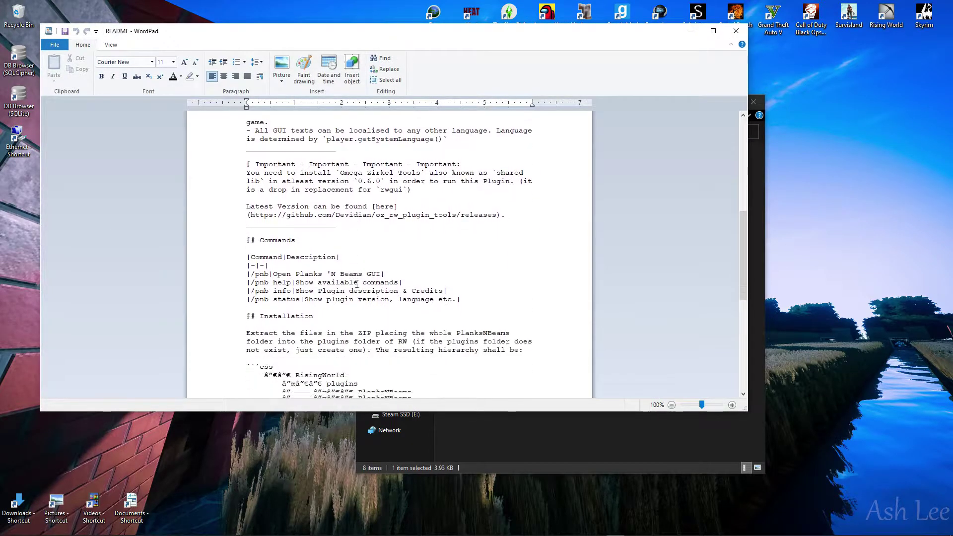
{"action": "scroll", "coordinate": [356, 284], "scroll_direction": "down", "scroll_amount": 2}
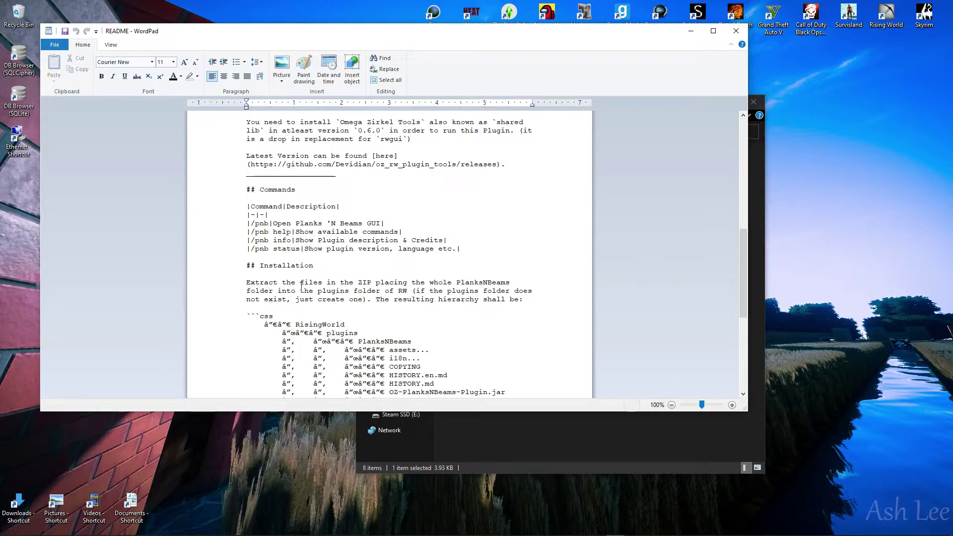
{"action": "scroll", "coordinate": [435, 239], "scroll_direction": "down", "scroll_amount": 4}
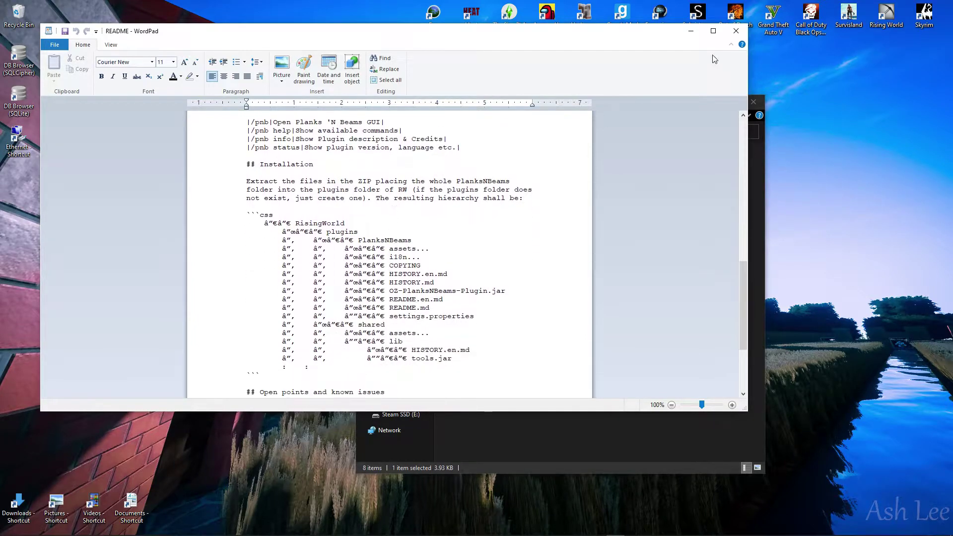
{"action": "left_click", "coordinate": [736, 31]}
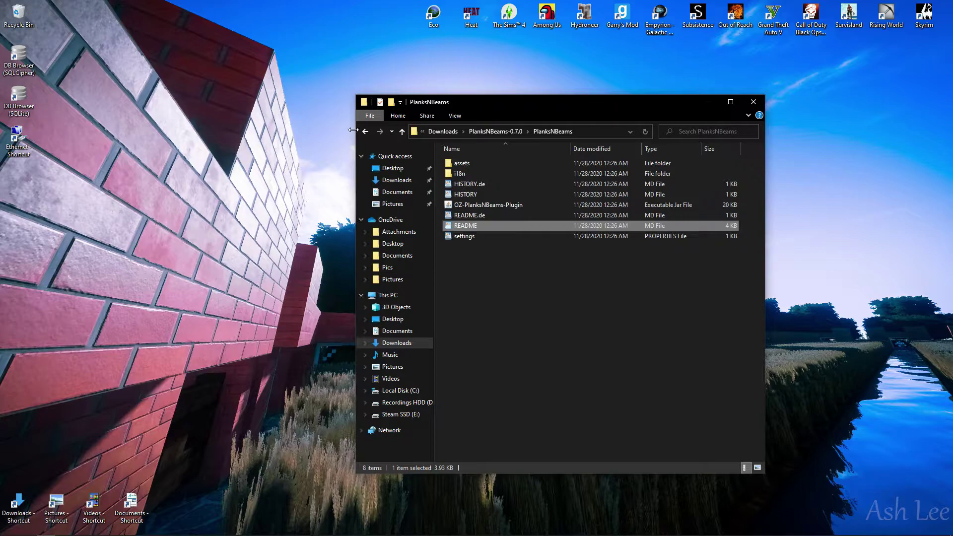
Cut the PlanksNBeams folder from inside the extracted PlanksNBeams-0.7.0 folder.
{"action": "key", "text": "BackSpace"}
{"action": "right_click", "coordinate": [475, 165]}
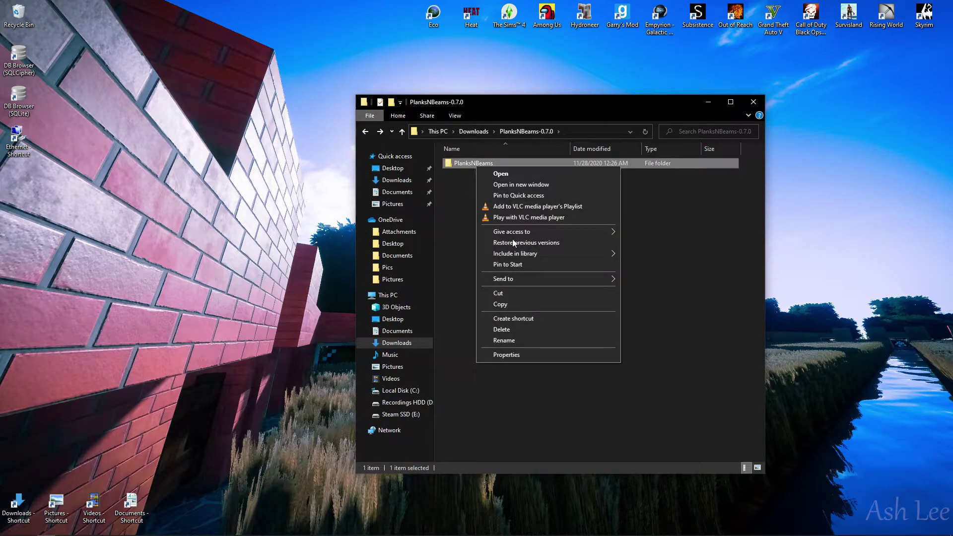
{"action": "left_click", "coordinate": [514, 292]}
Browse Rising World's local files from Steam again and place the RisingWorld folder window beside the PlanksNBeams-0.7.0 window.
{"action": "mouse_move", "coordinate": [248, 533]}
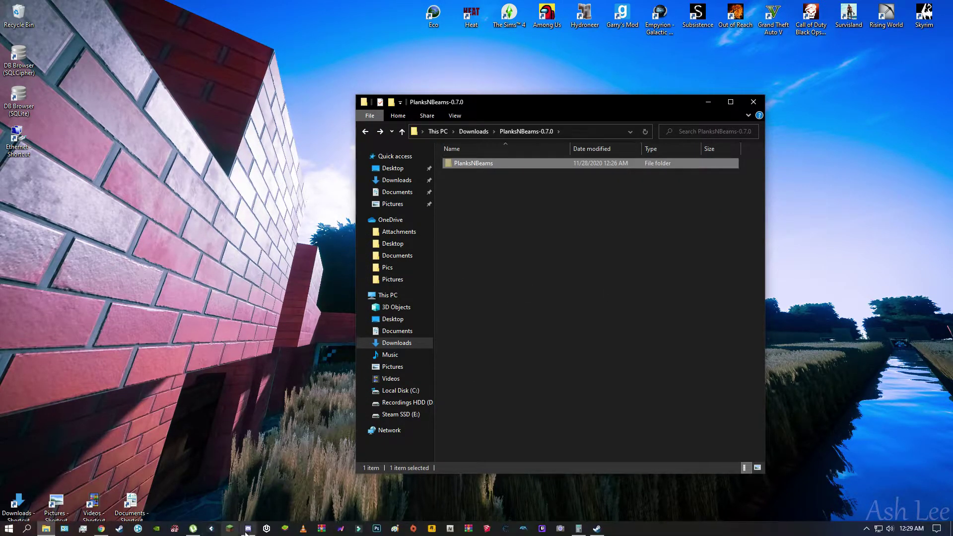
{"action": "left_click", "coordinate": [119, 529]}
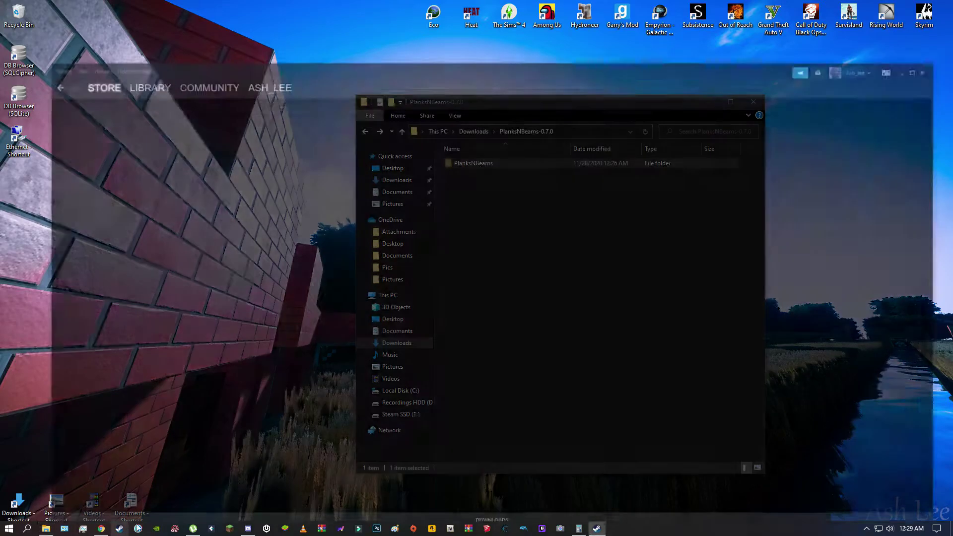
{"action": "left_click", "coordinate": [106, 47]}
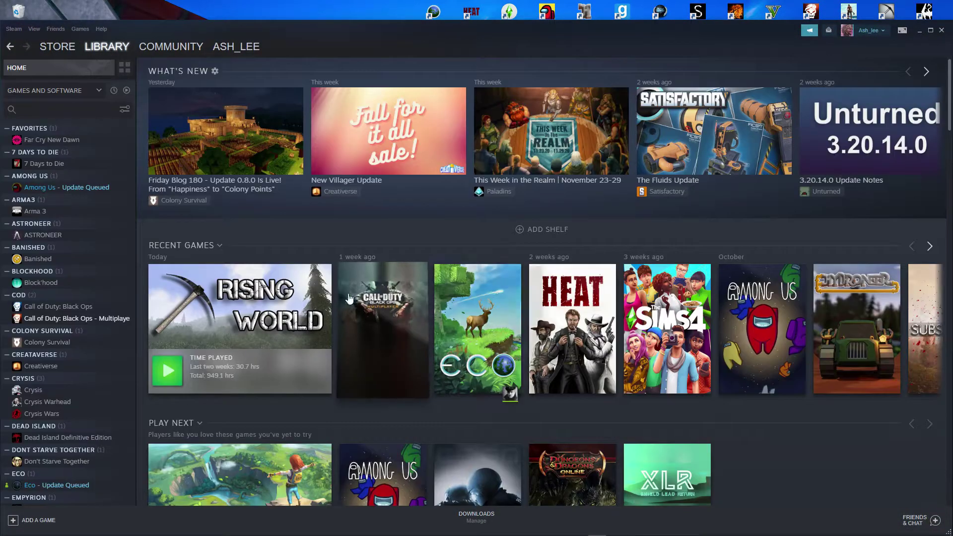
{"action": "right_click", "coordinate": [278, 340]}
{"action": "left_click", "coordinate": [312, 418]}
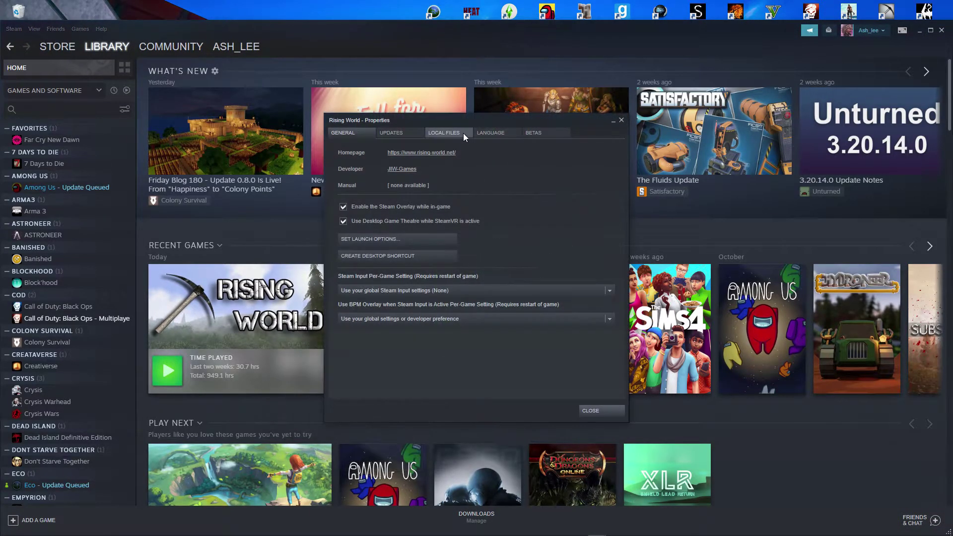
{"action": "left_click", "coordinate": [459, 133]}
{"action": "left_click", "coordinate": [437, 170]}
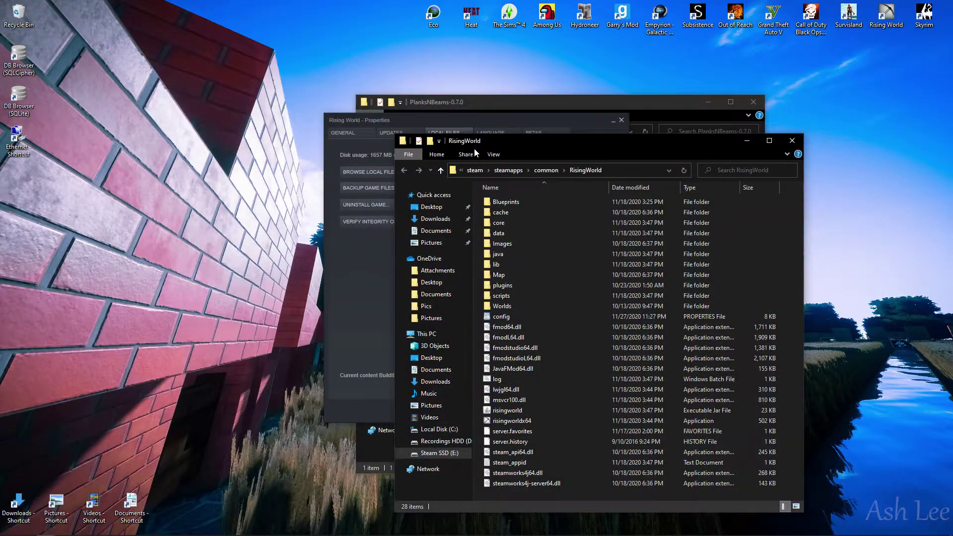
{"action": "left_click_drag", "start_coordinate": [475, 148], "coordinate": [194, 130]}
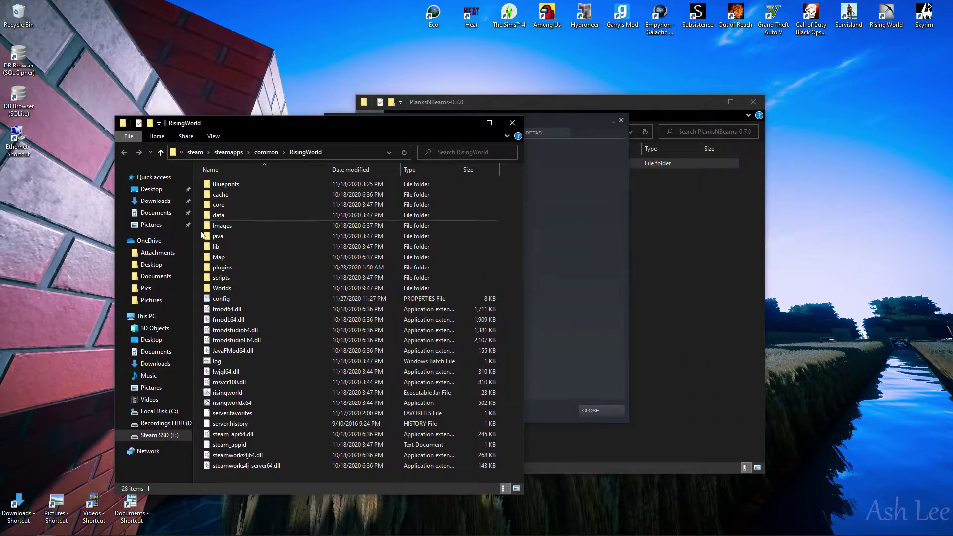
Paste the PlanksNBeams folder into the game's plugins folder and close Rising World's properties.
{"action": "double_click", "coordinate": [235, 267]}
{"action": "right_click", "coordinate": [285, 276]}
{"action": "left_click", "coordinate": [324, 341]}
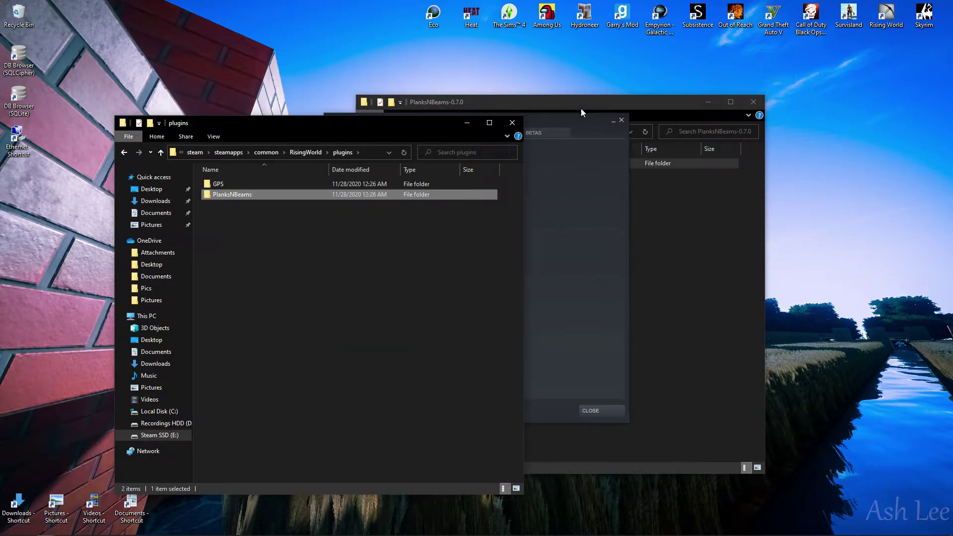
{"action": "left_click", "coordinate": [621, 120]}
Open the README in the lib folder of the extracted shared-0.7.0 folder, read its features and installation section, and close it.
{"action": "left_click", "coordinate": [609, 103]}
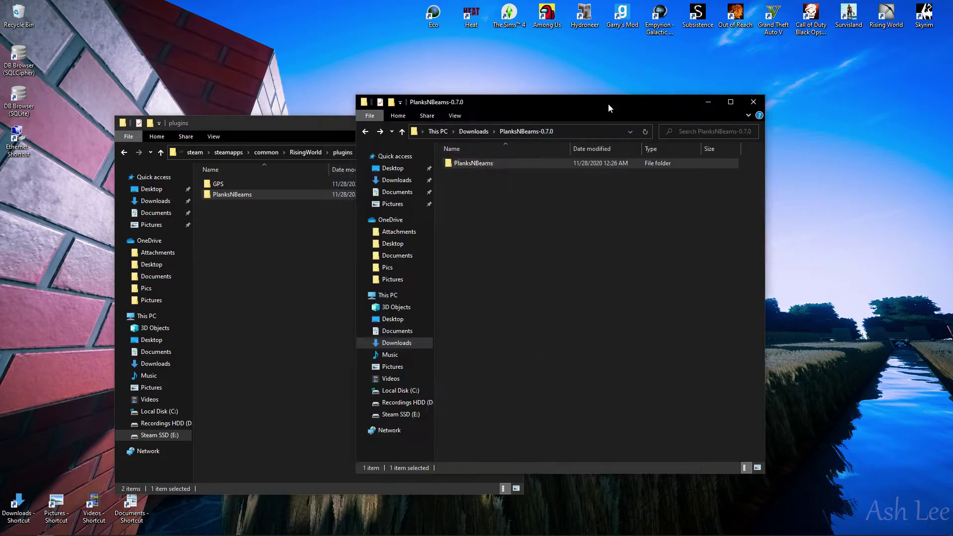
{"action": "left_click", "coordinate": [365, 131]}
{"action": "double_click", "coordinate": [595, 178]}
{"action": "left_click", "coordinate": [479, 197]}
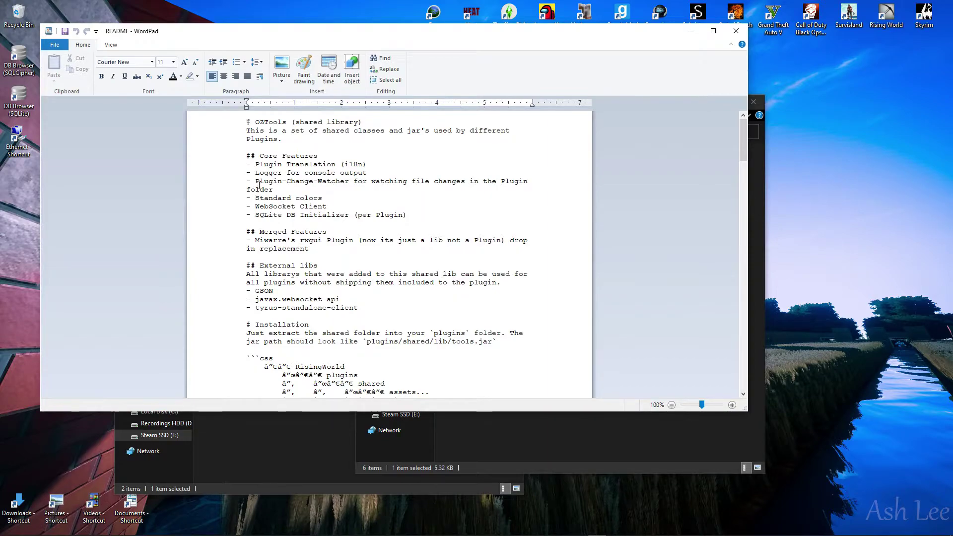
{"action": "scroll", "coordinate": [259, 185], "scroll_direction": "down", "scroll_amount": 5}
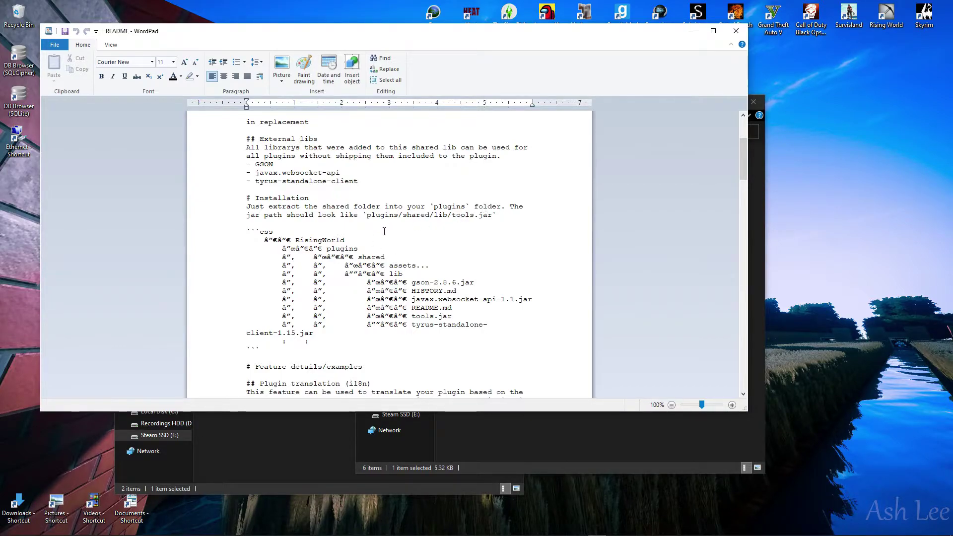
{"action": "left_click", "coordinate": [735, 35]}
Cut the shared folder from the extracted shared-0.7.0 folder and paste it into the game's plugins folder.
{"action": "left_click", "coordinate": [365, 132]}
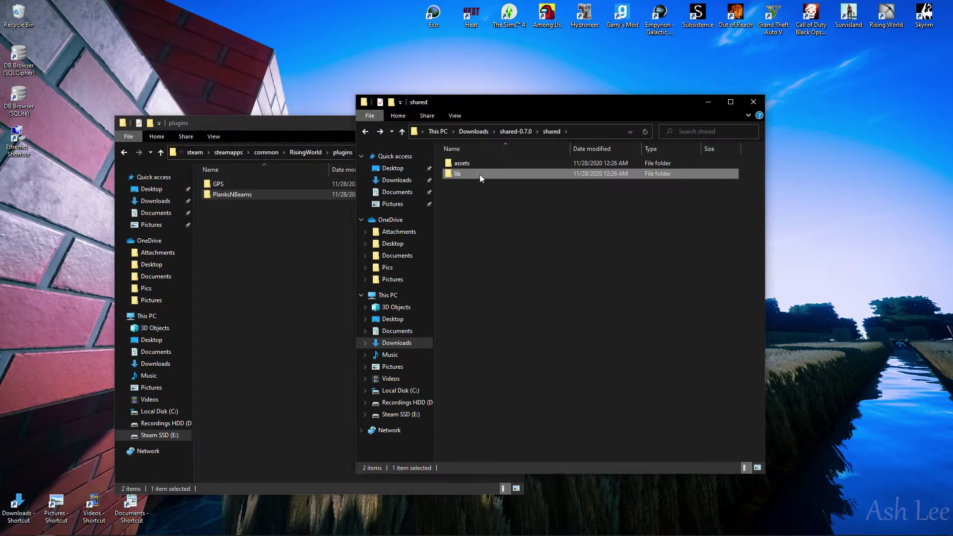
{"action": "left_click", "coordinate": [365, 131]}
{"action": "right_click", "coordinate": [472, 164]}
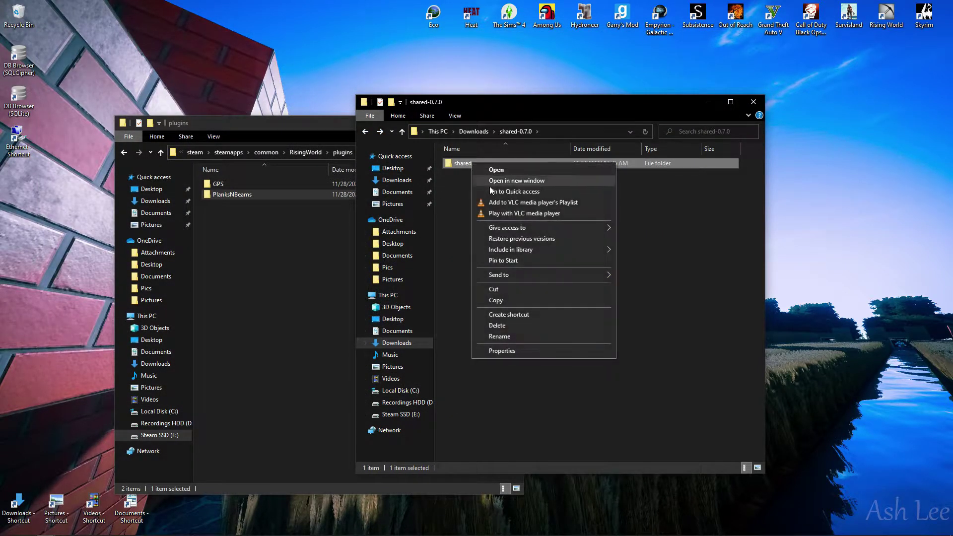
{"action": "left_click", "coordinate": [502, 292]}
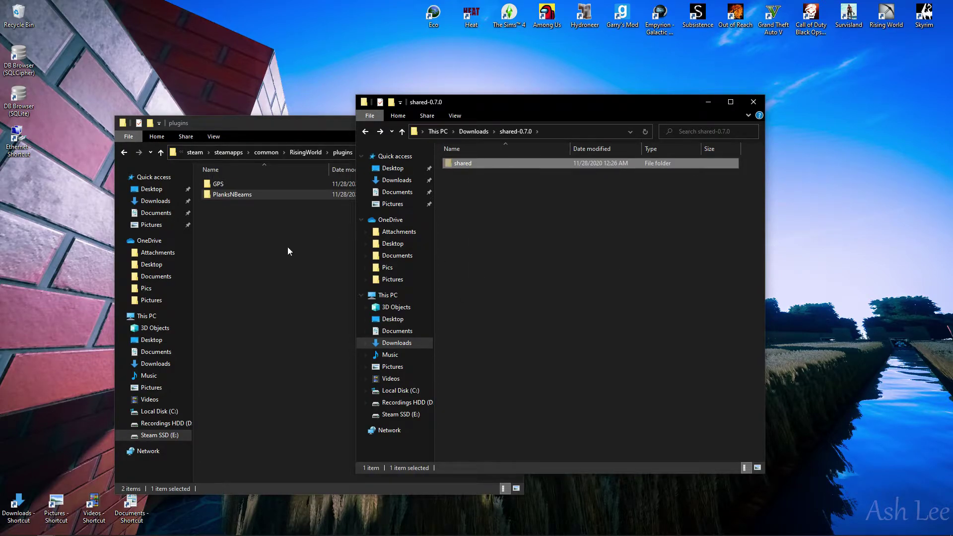
{"action": "left_click", "coordinate": [287, 250]}
{"action": "left_click", "coordinate": [157, 136]}
{"action": "left_click", "coordinate": [182, 160]}
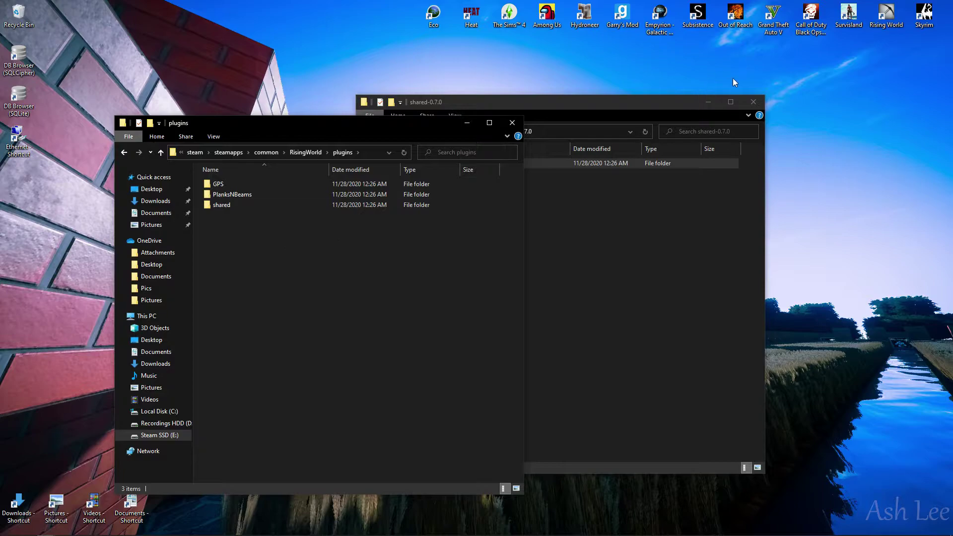
Close the shared-0.7.0 window and review where the plugins folder sits in RisingWorld and which folders it holds.
{"action": "left_click", "coordinate": [753, 102]}
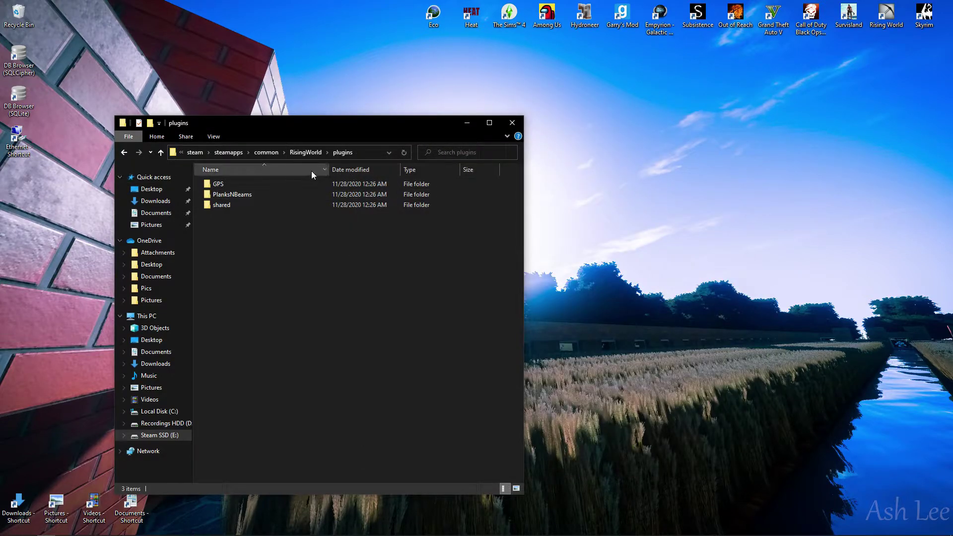
{"action": "left_click", "coordinate": [124, 151]}
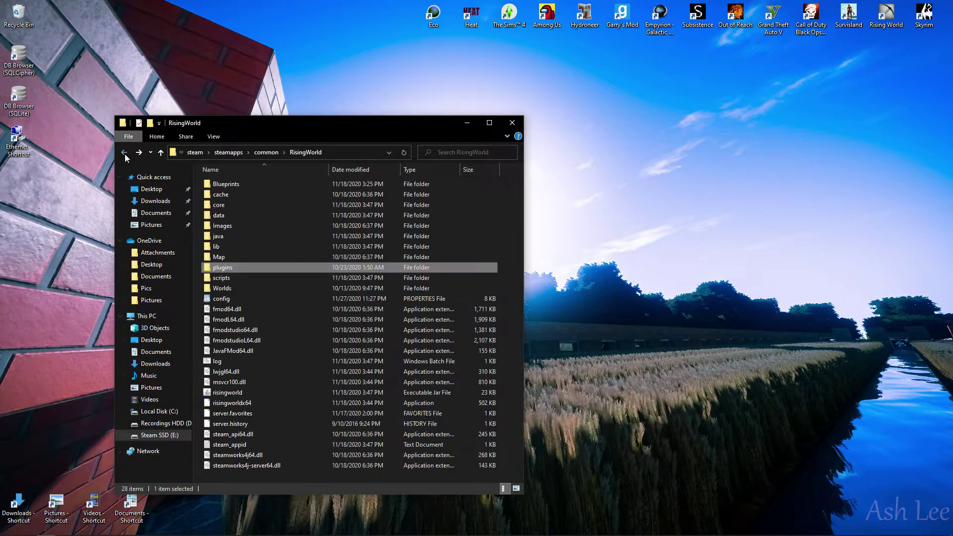
{"action": "double_click", "coordinate": [237, 266]}
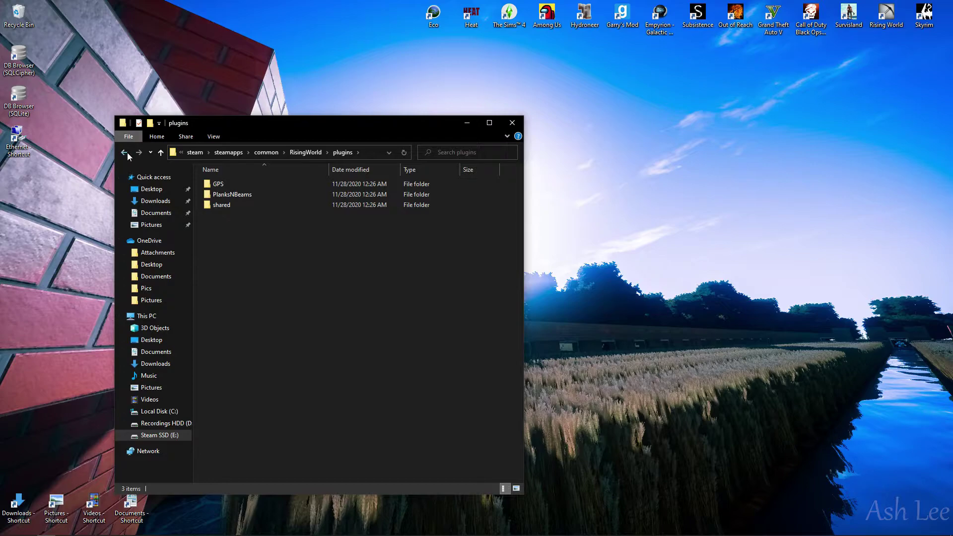
{"action": "key", "text": "alt+Left"}
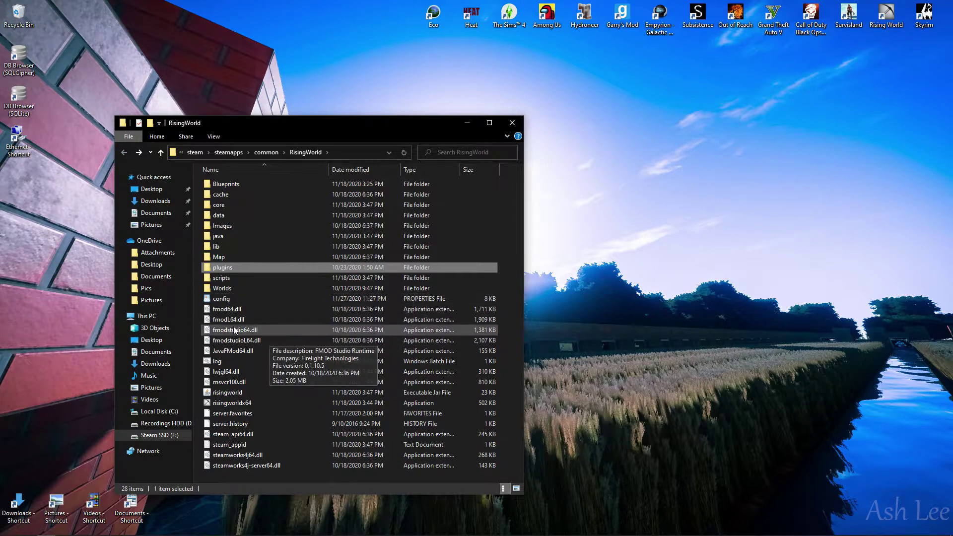
Close the RisingWorld folder window and launch Rising World from the desktop.
{"action": "left_click", "coordinate": [512, 124]}
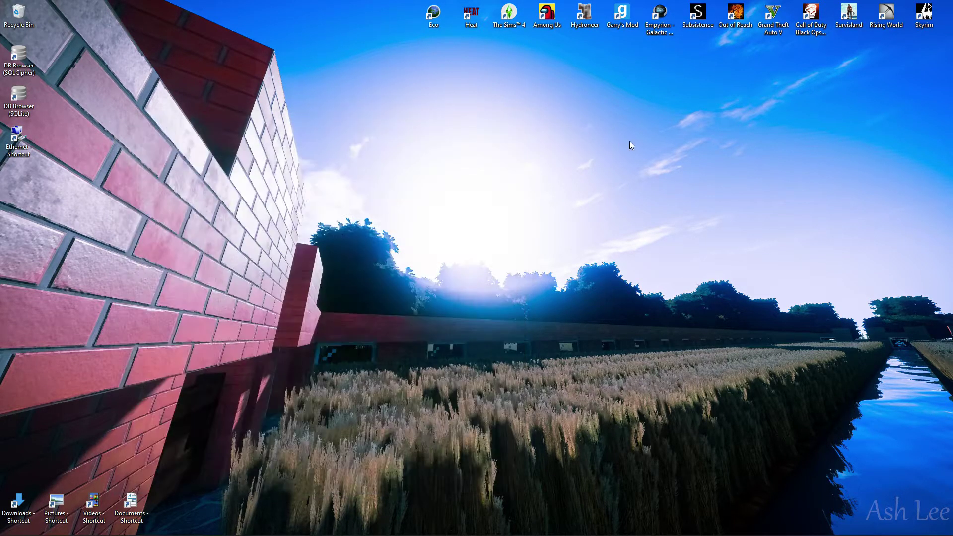
{"action": "double_click", "coordinate": [886, 17]}
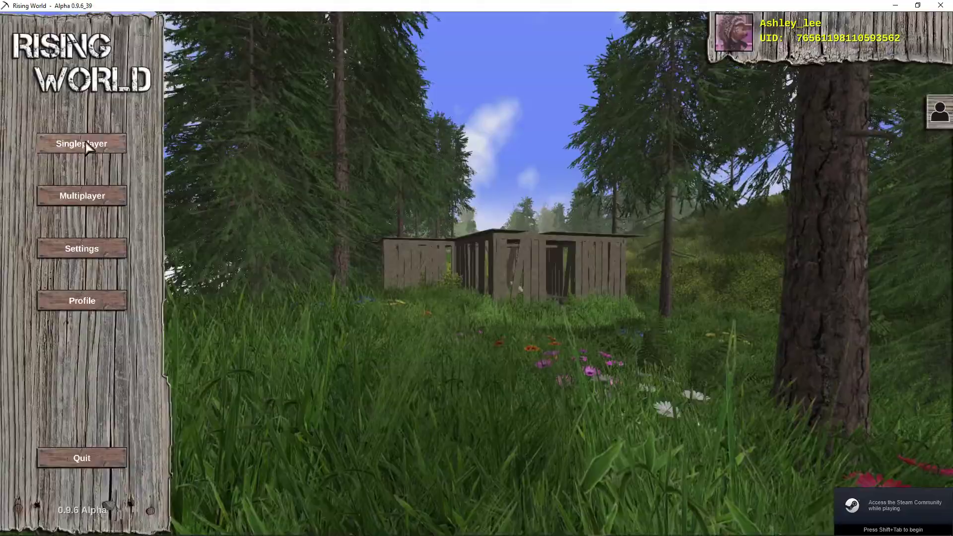
Load the saved singleplayer world, take the pickaxe in hand and raise the fly speed to 300%.
{"action": "left_click", "coordinate": [86, 147]}
{"action": "double_click", "coordinate": [268, 119]}
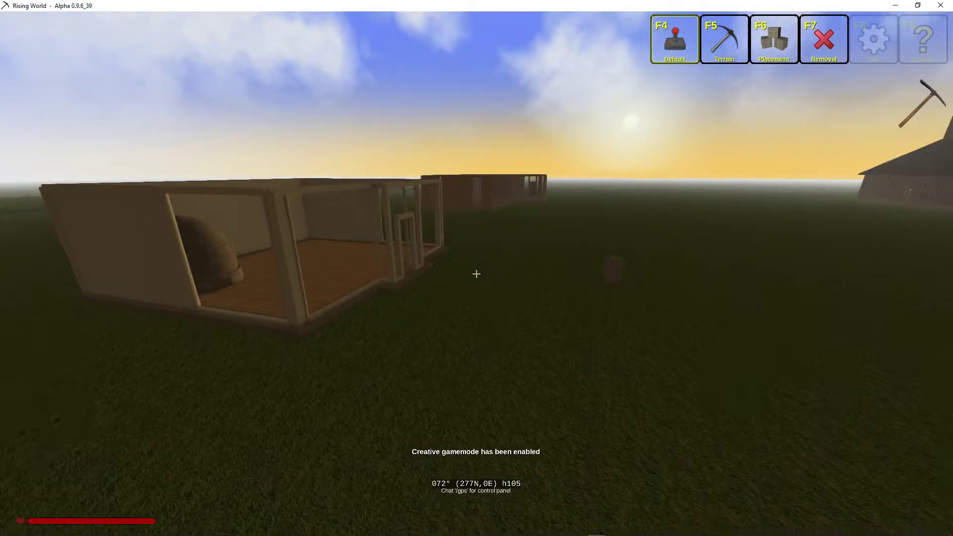
{"action": "key", "text": "w"}
{"action": "key", "text": "1"}
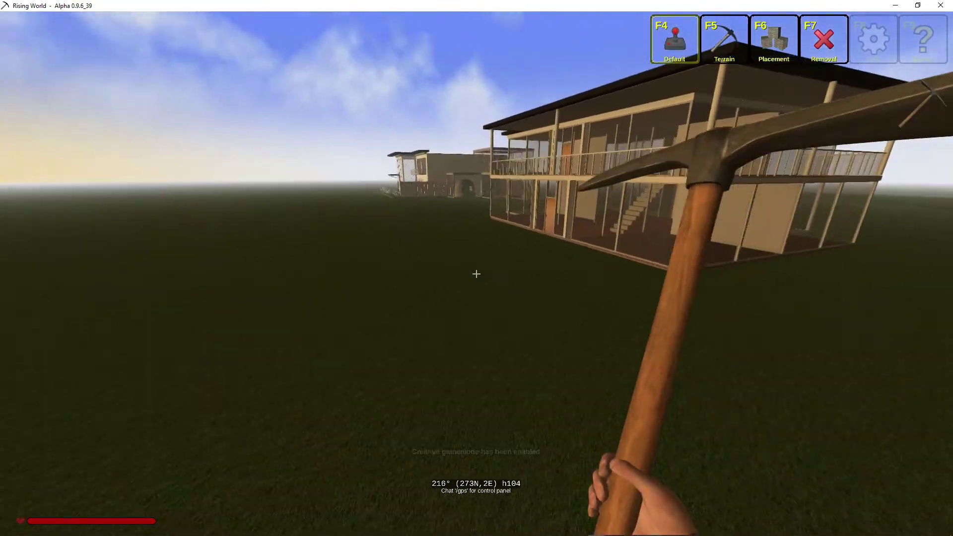
{"action": "key", "text": "w"}
{"action": "key", "text": "plus"}
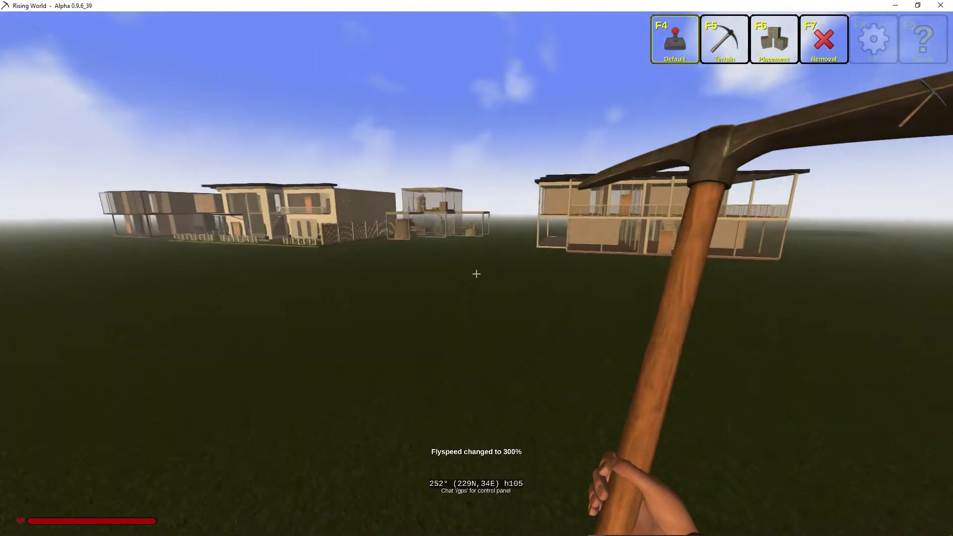
{"action": "key", "text": "grave"}
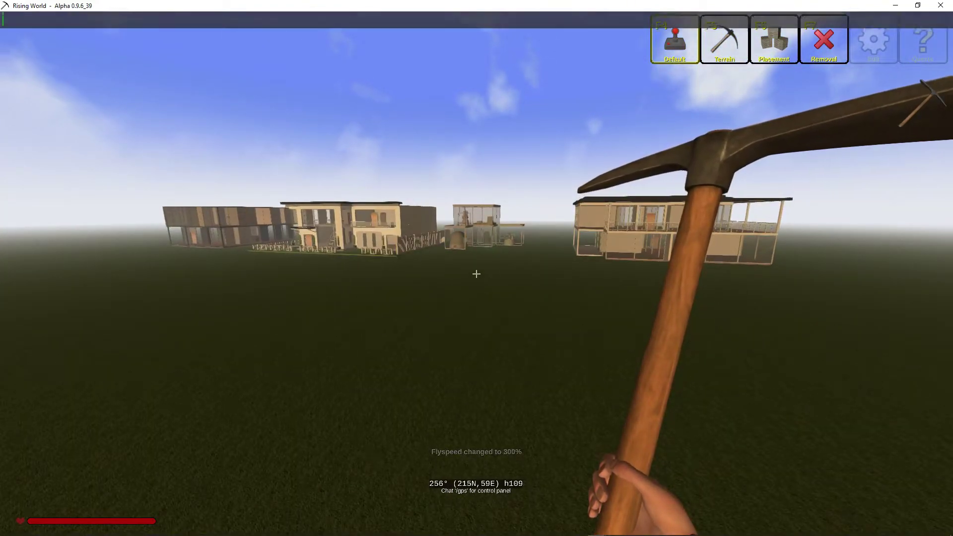
{"action": "key", "text": "grave"}
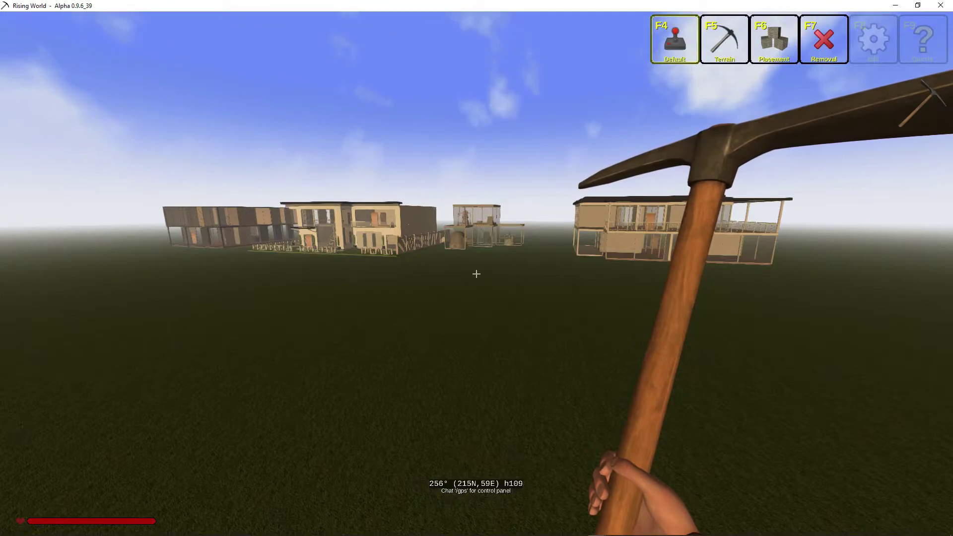
{"action": "key", "text": "grave"}
{"action": "key", "text": "grave"}
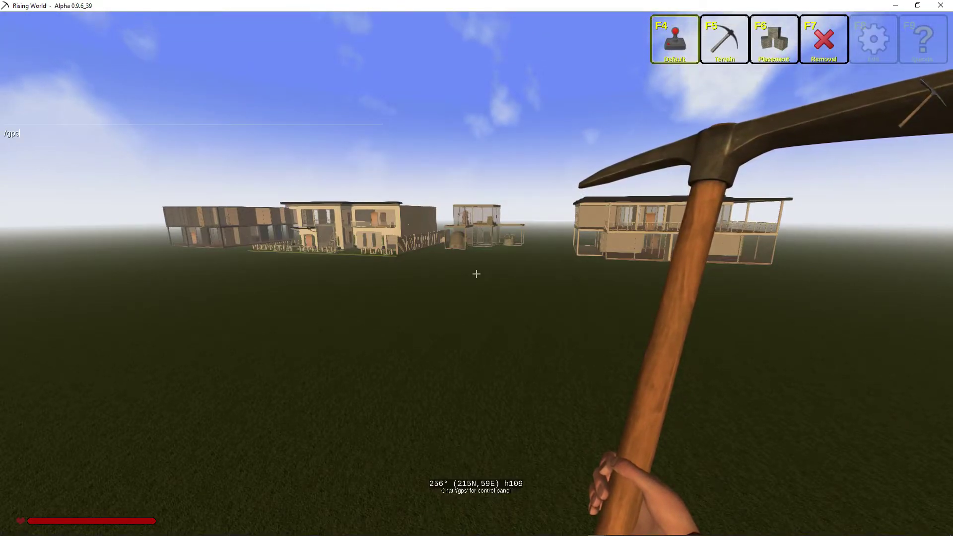
Open the GPS control panel with the /gps chat command, set a home point at the current position, delete it and close the panel.
{"action": "key", "text": "Return"}
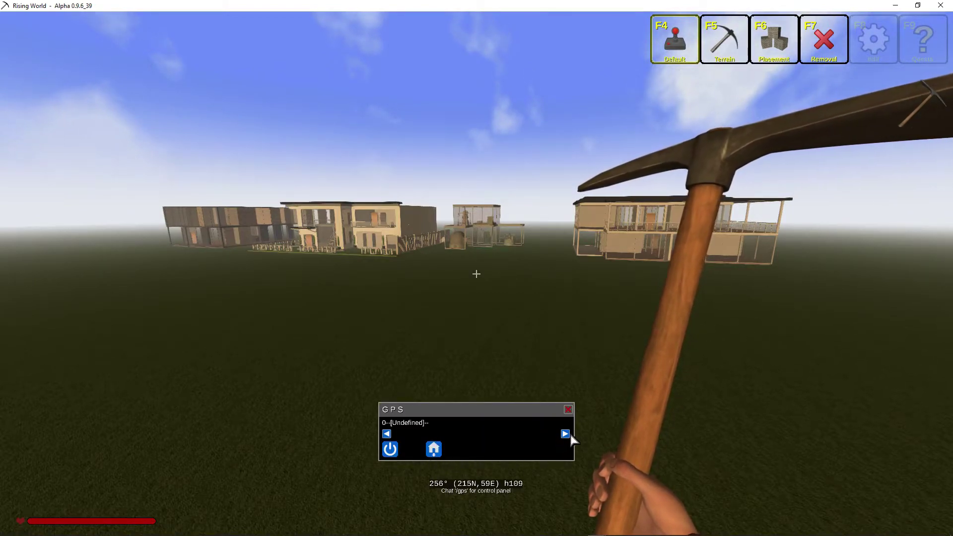
{"action": "left_click", "coordinate": [434, 449]}
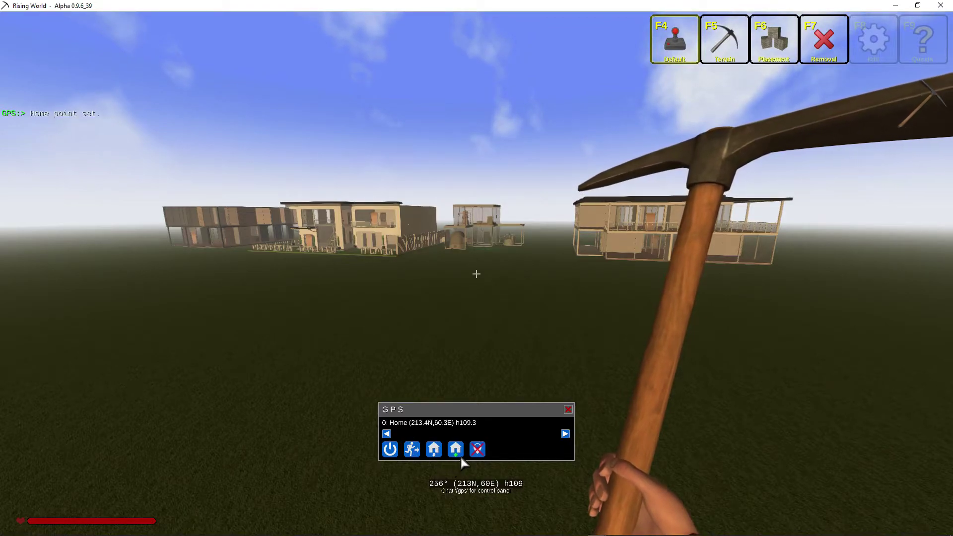
{"action": "left_click", "coordinate": [478, 449]}
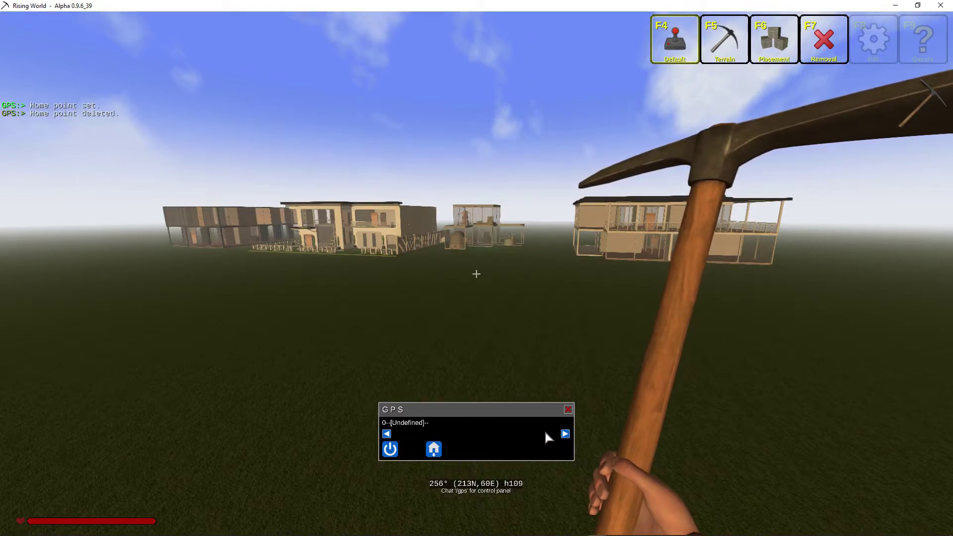
{"action": "left_click", "coordinate": [568, 409]}
Open the Planks 'n Beams window, look through its texture list and close it.
{"action": "key", "text": "Return"}
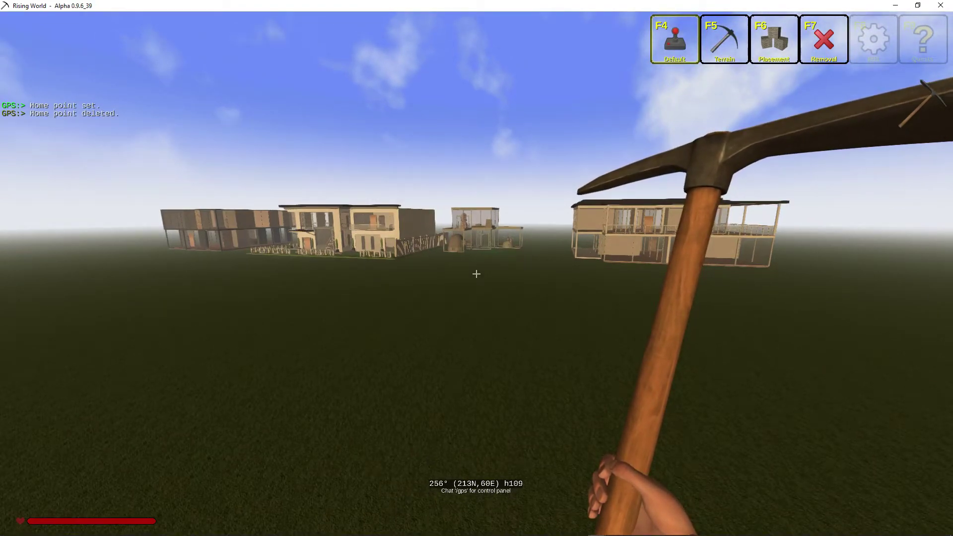
{"action": "key", "text": "e"}
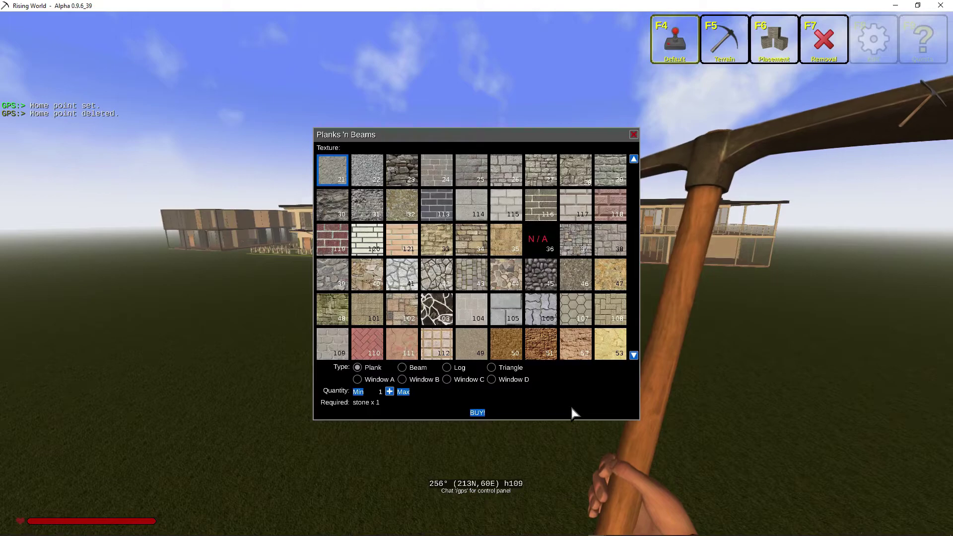
{"action": "left_click", "coordinate": [635, 356]}
{"action": "left_click", "coordinate": [634, 134]}
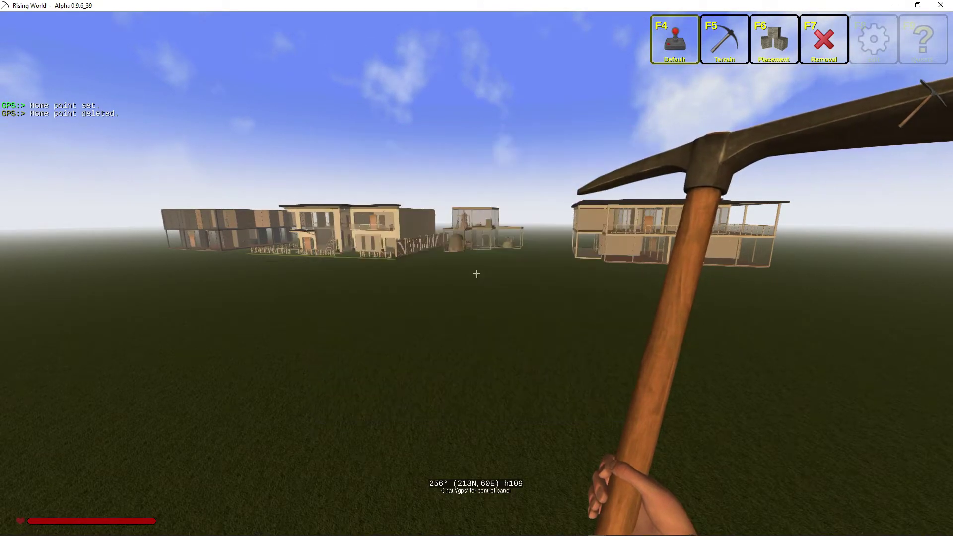
Fly around the flat world and examine the glass-walled houses, the fenced villa and the windmill from a distance.
{"action": "key", "text": "w"}
{"action": "key", "text": "w"}
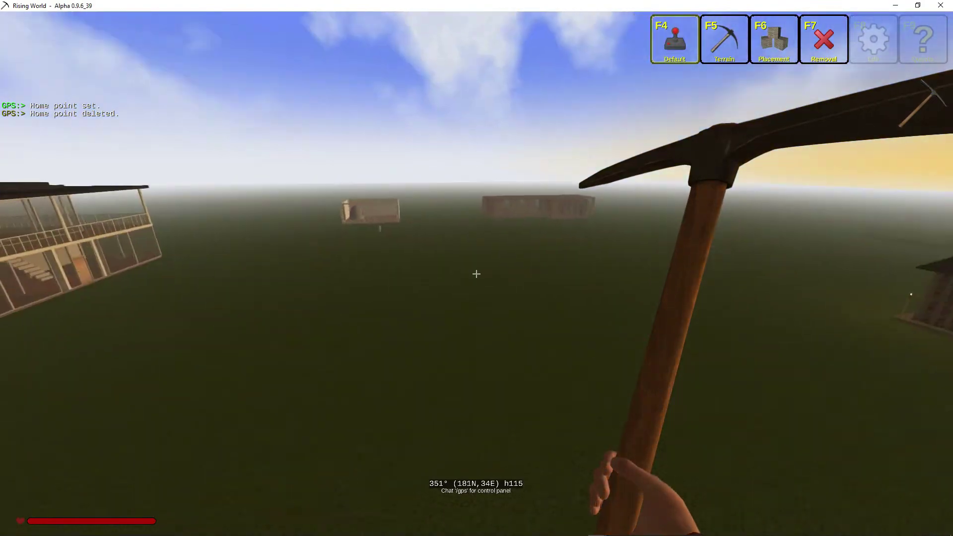
{"action": "key", "text": "a"}
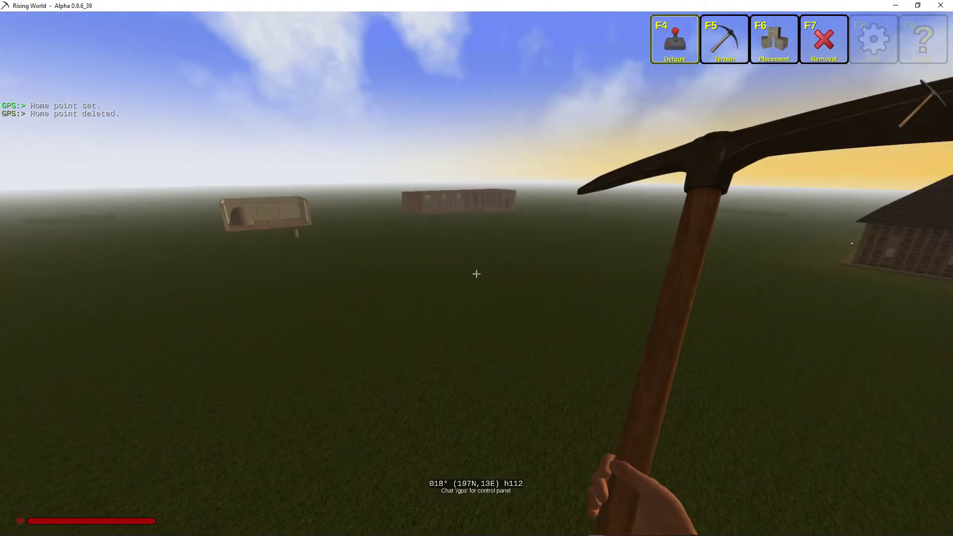
{"action": "key", "text": "w"}
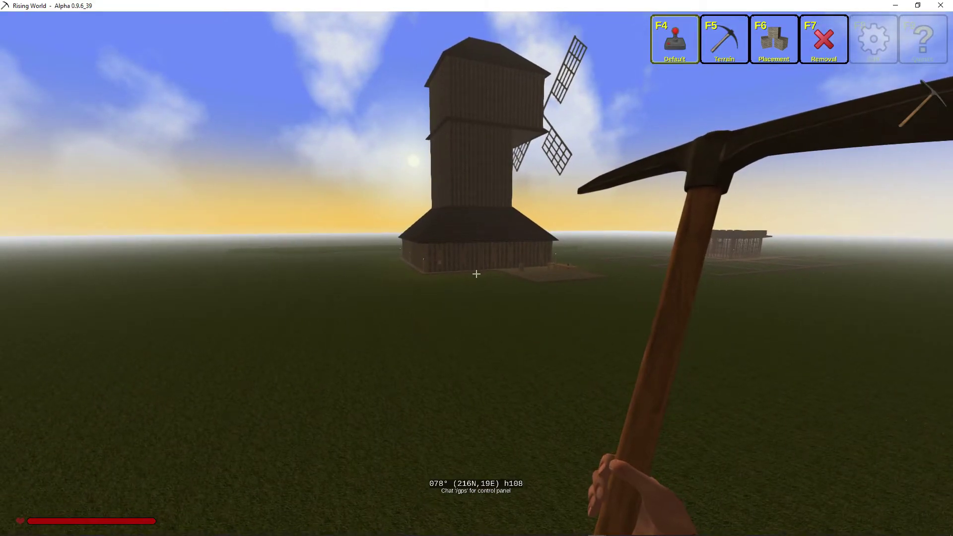
{"action": "key", "text": "w"}
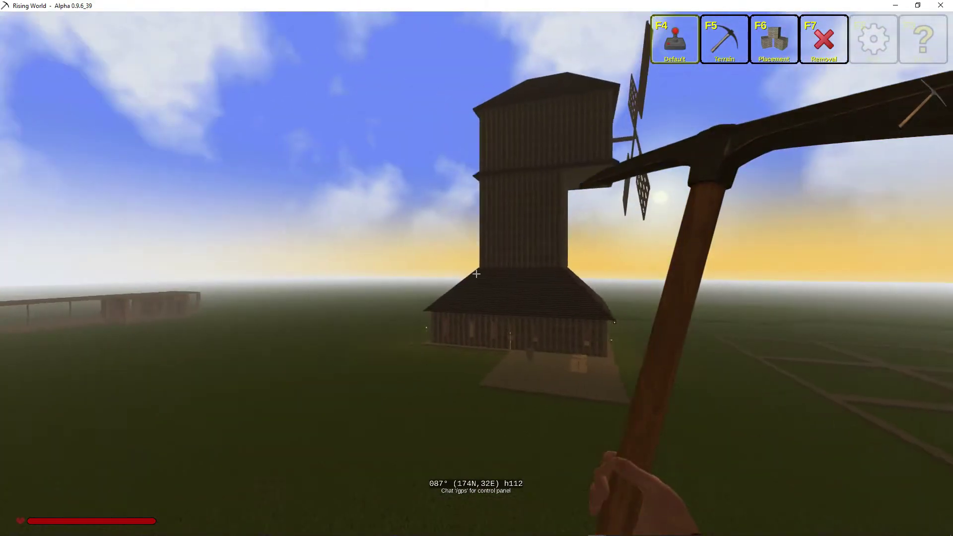
{"action": "key", "text": "w"}
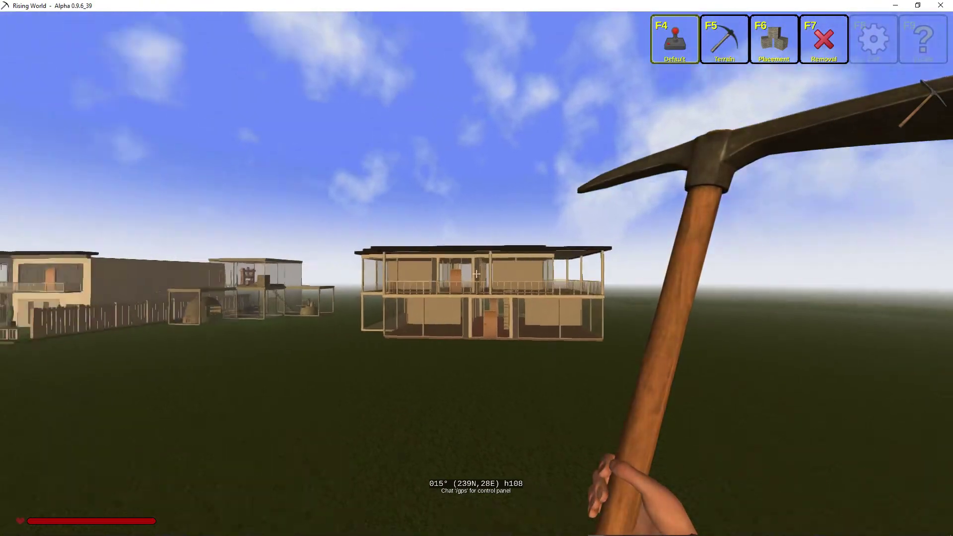
{"action": "key", "text": "w"}
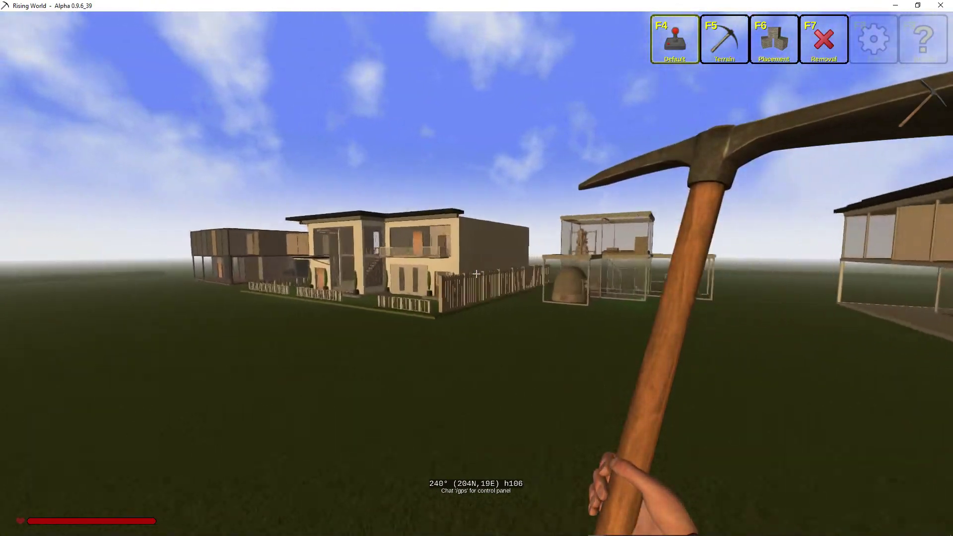
{"action": "key", "text": "w"}
{"action": "key", "text": "d"}
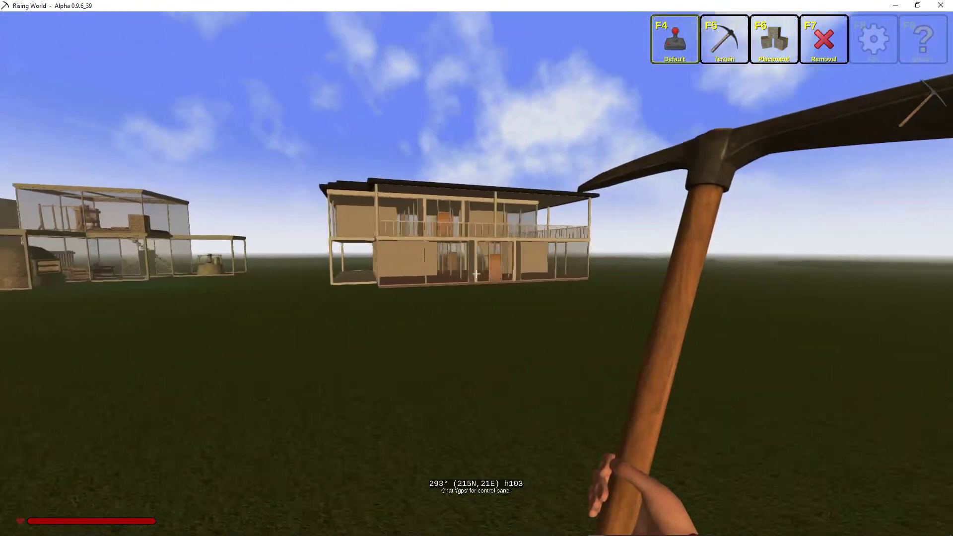
{"action": "key", "text": "w"}
{"action": "key", "text": "a"}
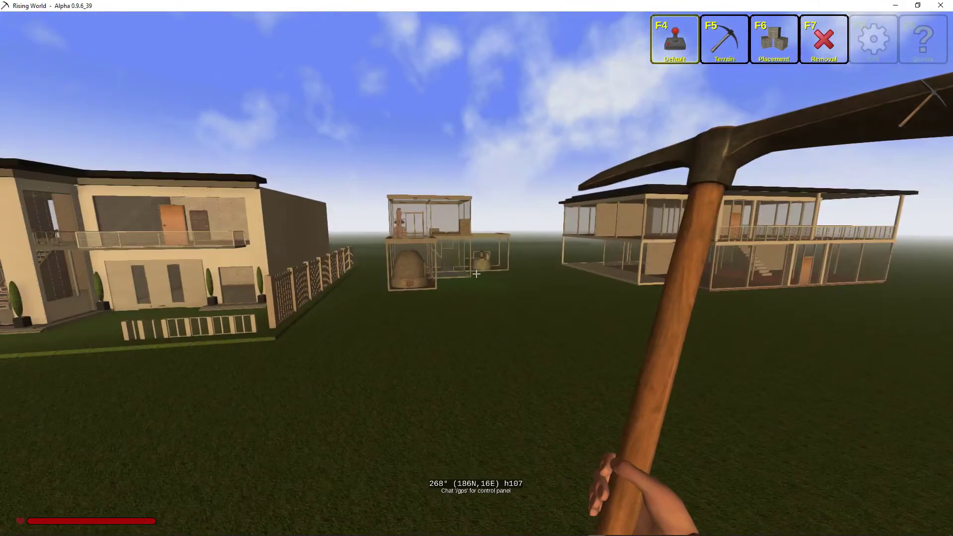
{"action": "key", "text": "w"}
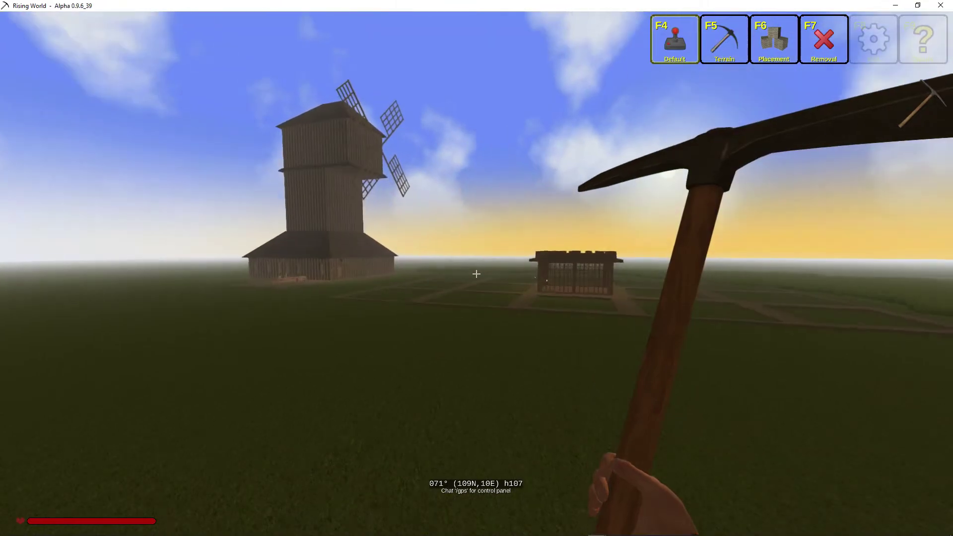
Fly up to the windmill and examine its sails, roof and base, ending at the torch-lit entrance.
{"action": "key", "text": "w"}
{"action": "key", "text": "w"}
{"action": "key", "text": "d"}
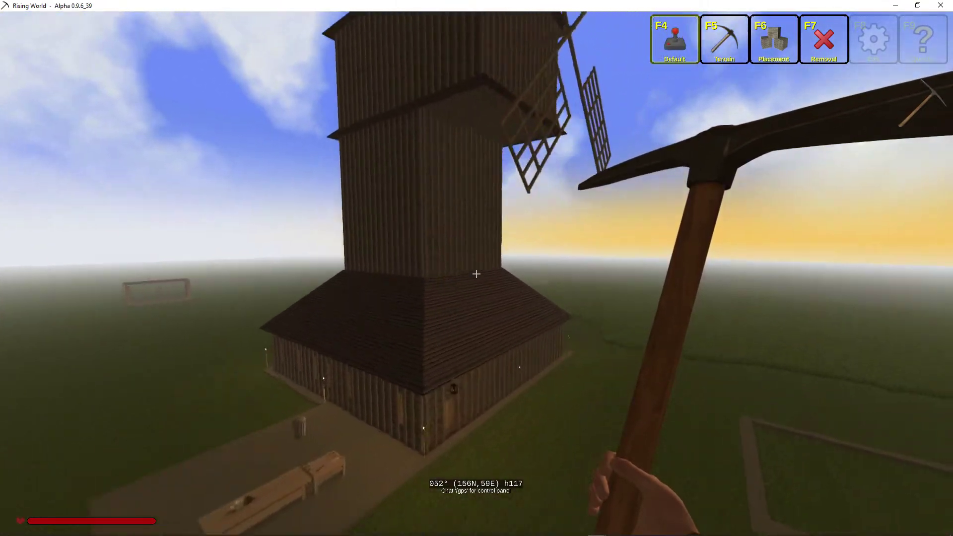
{"action": "key", "text": "w"}
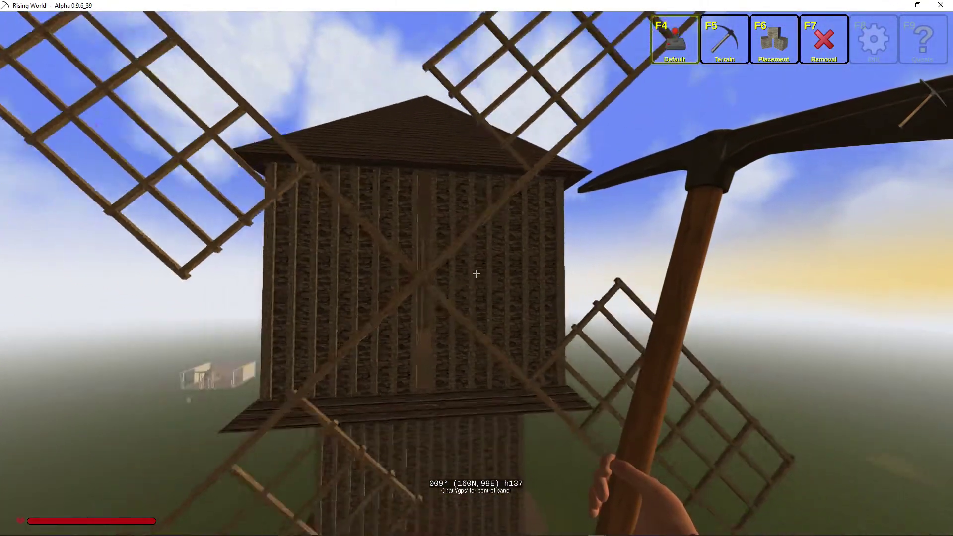
{"action": "key", "text": "s"}
{"action": "key", "text": "w"}
{"action": "key", "text": "s"}
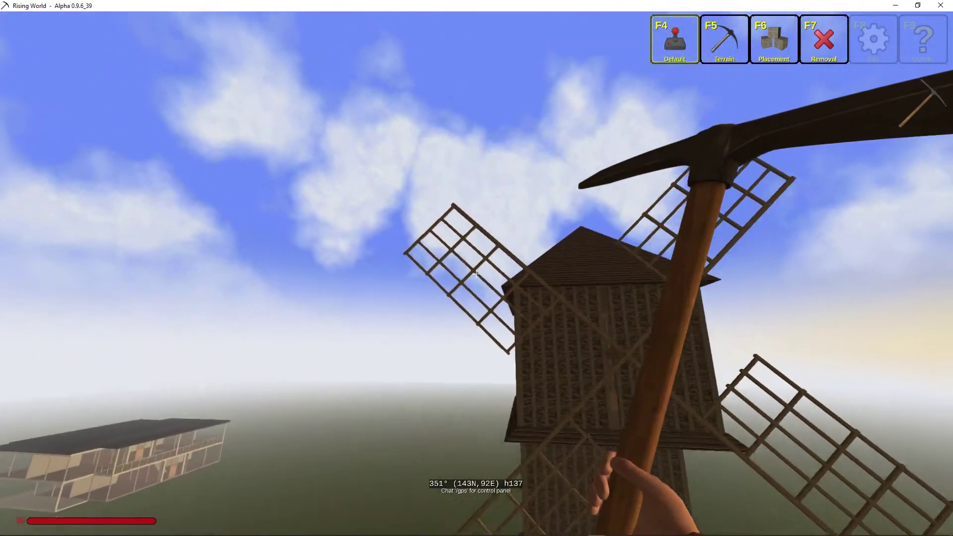
{"action": "key", "text": "s"}
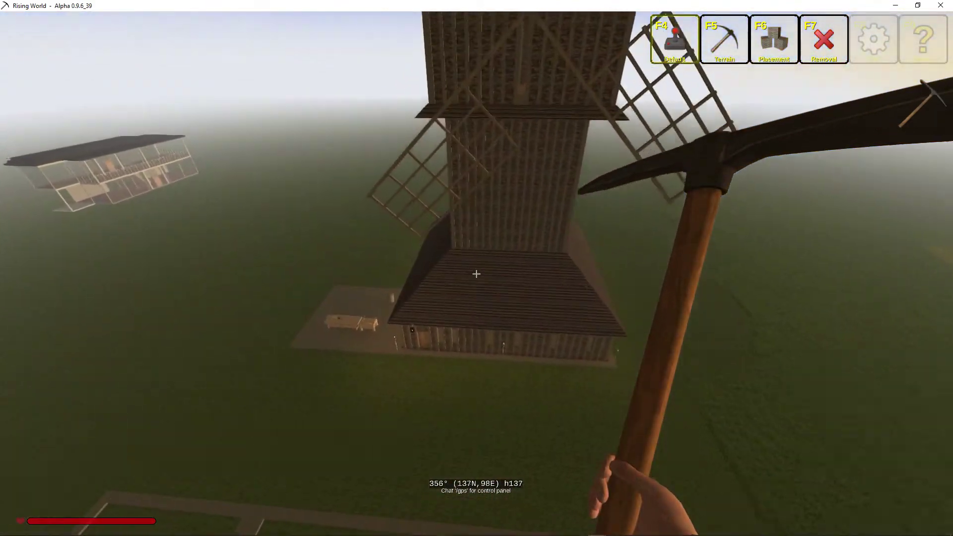
{"action": "key", "text": "w"}
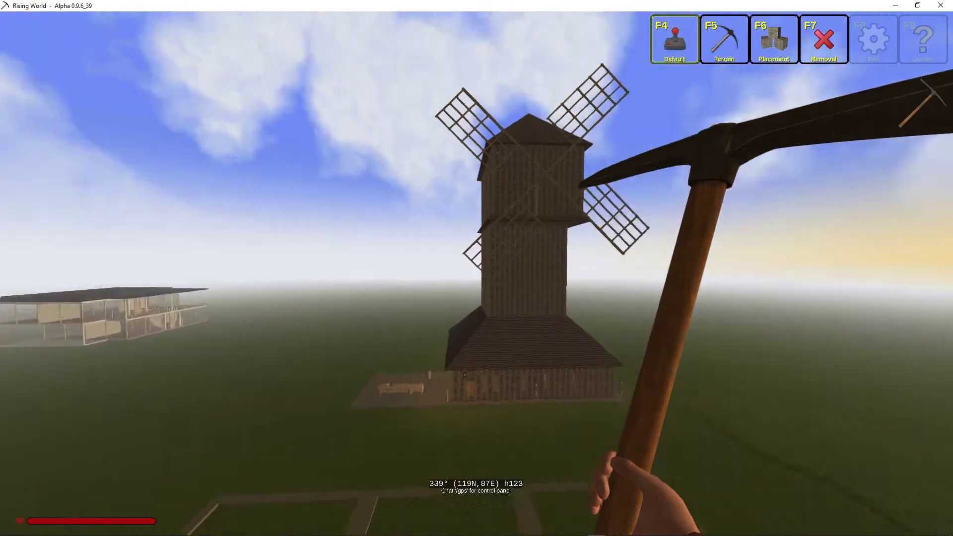
{"action": "key", "text": "w"}
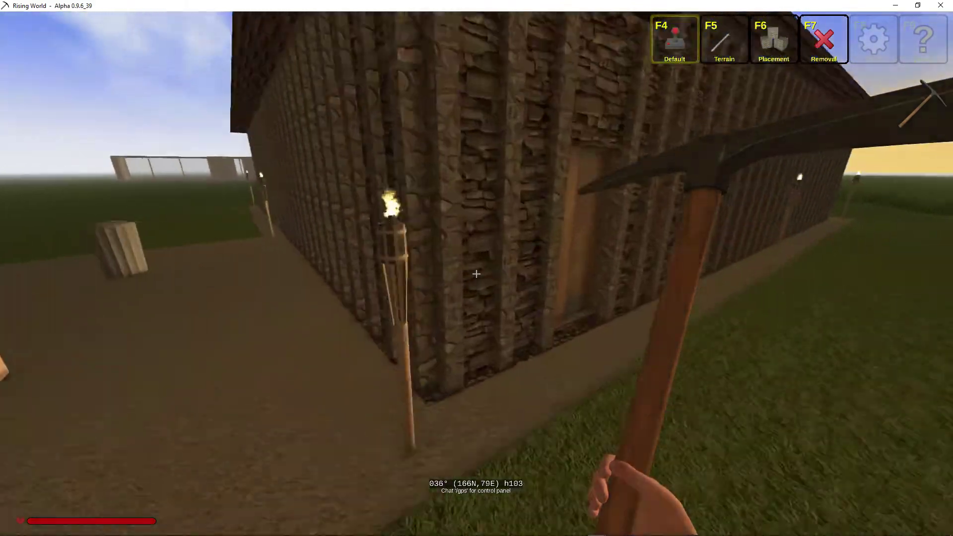
Enter the windmill and inspect its interior from the ground floor up to the top room.
{"action": "key", "text": "s"}
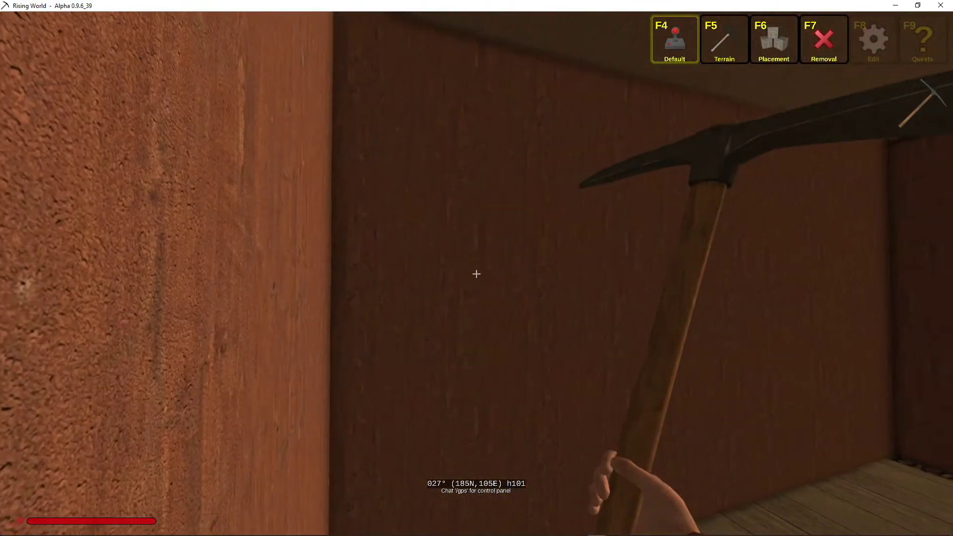
{"action": "key", "text": "space"}
{"action": "key", "text": "space"}
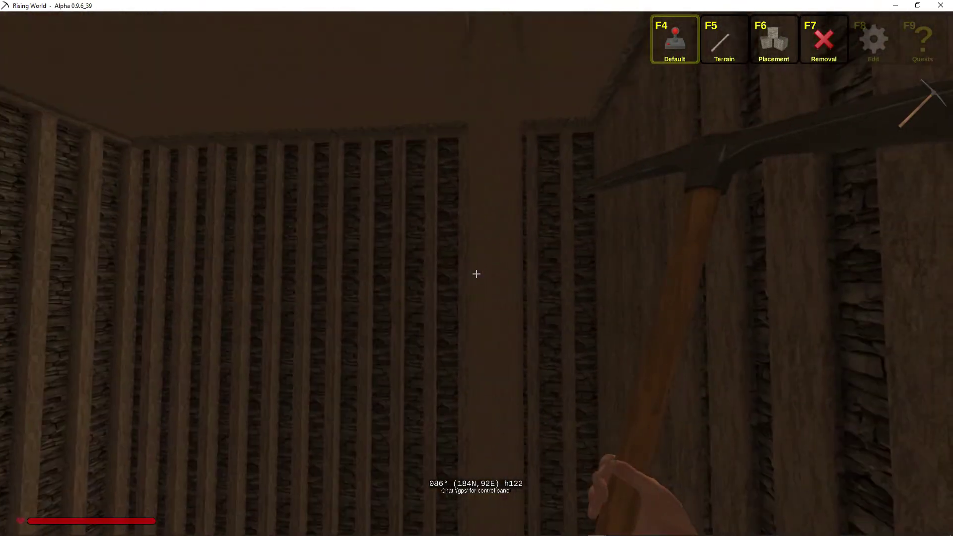
{"action": "key", "text": "w"}
{"action": "key", "text": "w"}
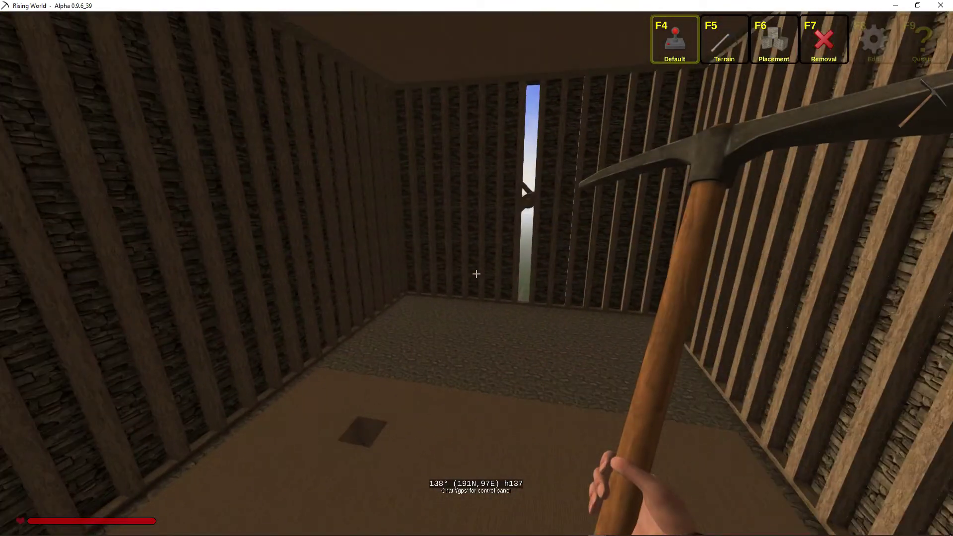
Leave the windmill's top room, circle the tower from outside and inspect the sail axle up close.
{"action": "key", "text": "s"}
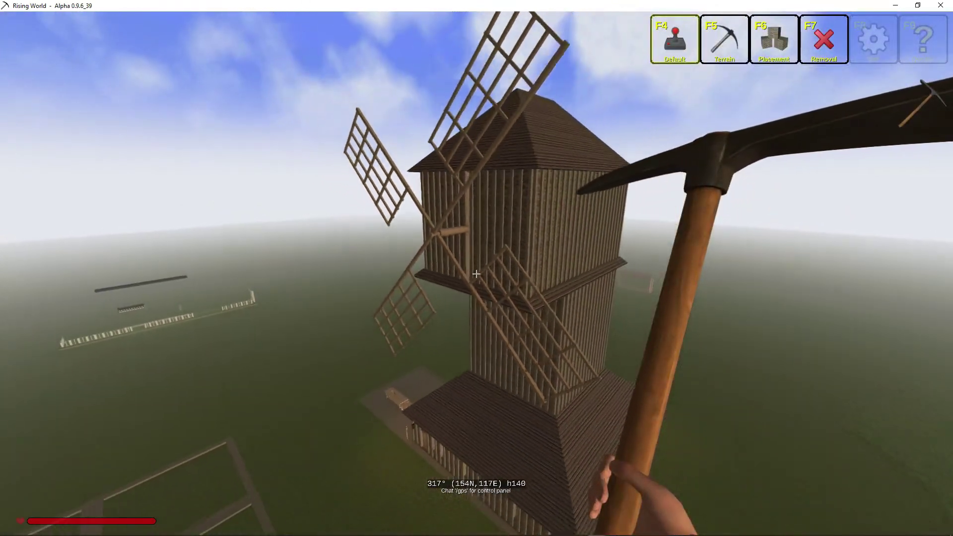
{"action": "key", "text": "a"}
{"action": "key", "text": "w"}
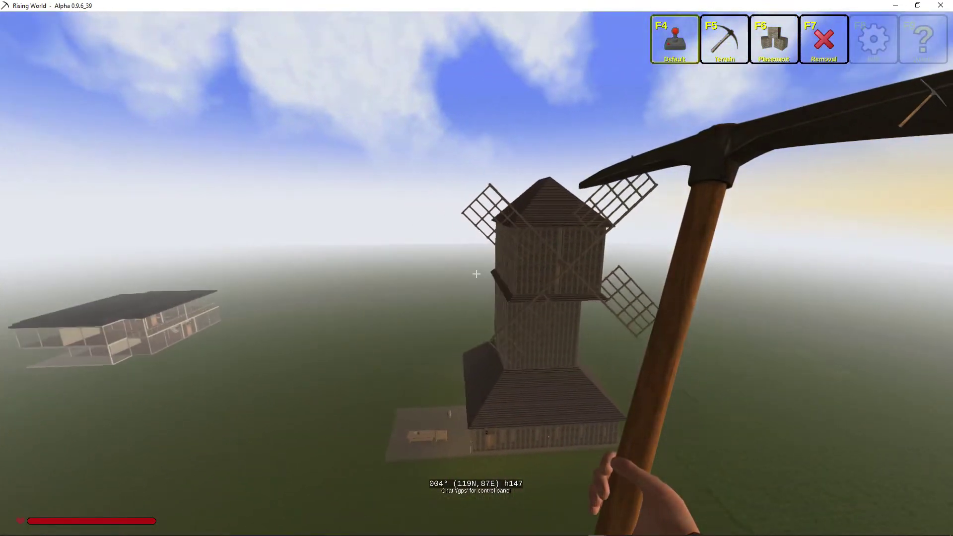
{"action": "key", "text": "d"}
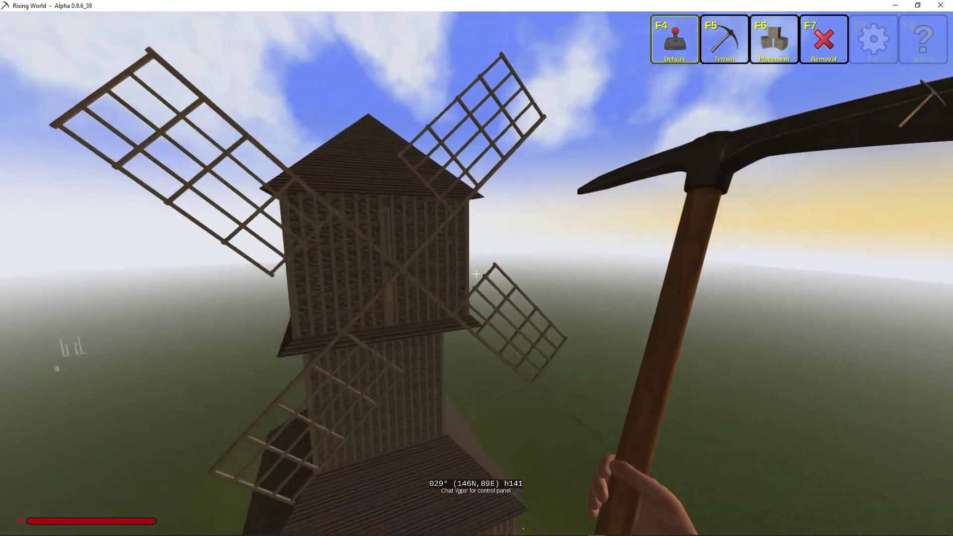
{"action": "key", "text": "w"}
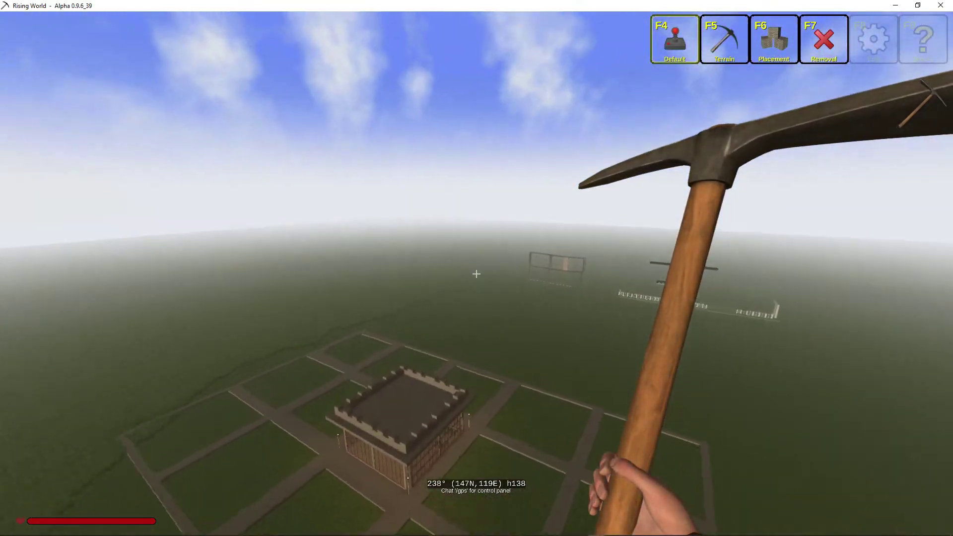
{"action": "key", "text": "w"}
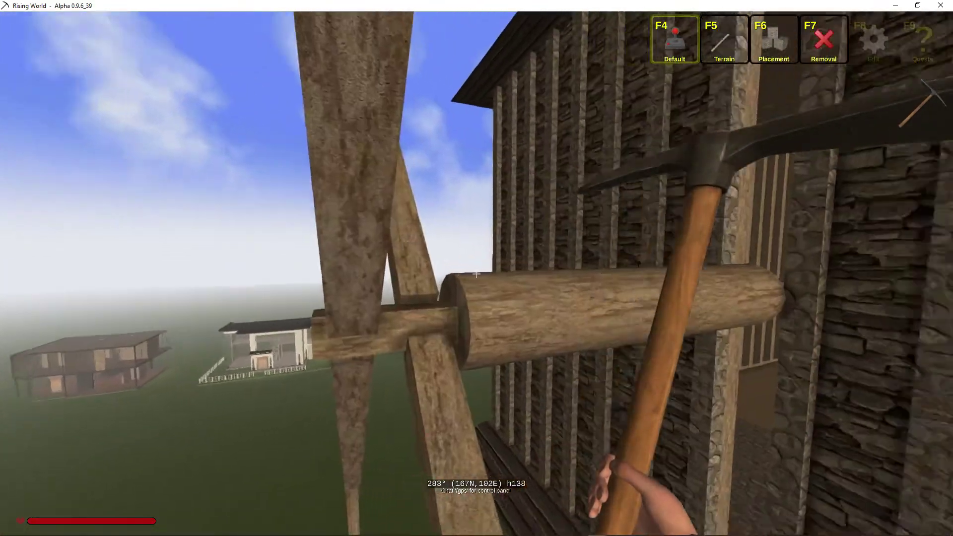
Fly from the windmill to the white fenced villa, examine its glazed front up close and back away over the lawn.
{"action": "key", "text": "a"}
{"action": "key", "text": "w"}
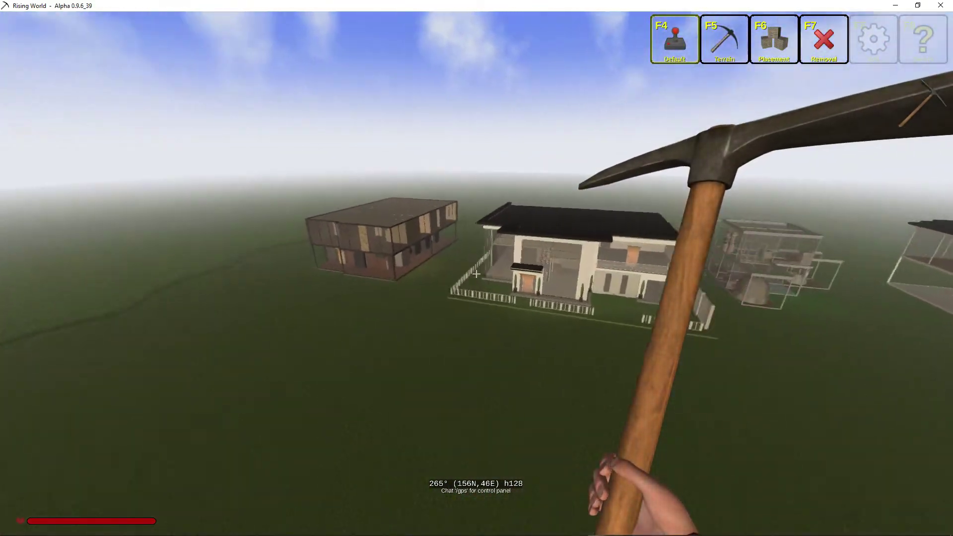
{"action": "key", "text": "w"}
{"action": "key", "text": "d"}
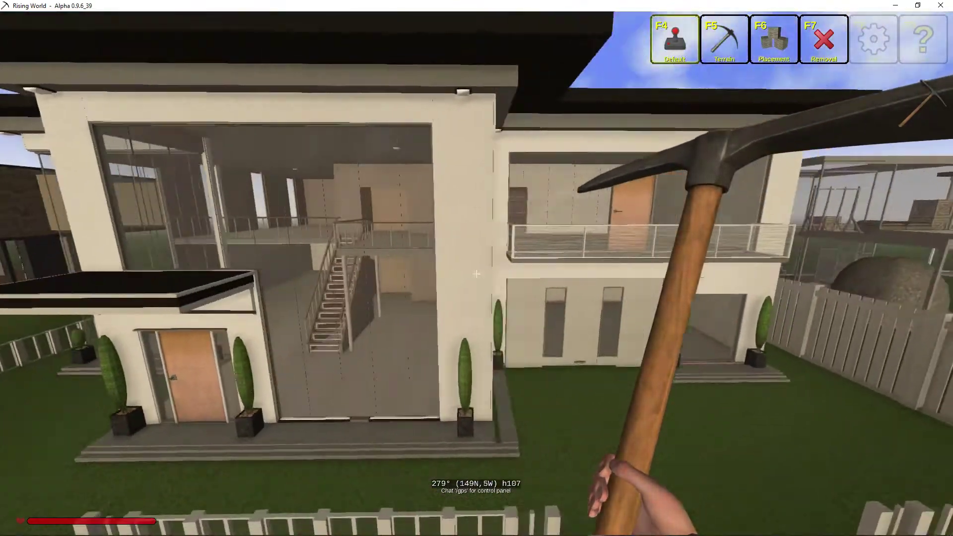
{"action": "key", "text": "a"}
{"action": "key", "text": "s"}
{"action": "key", "text": "s"}
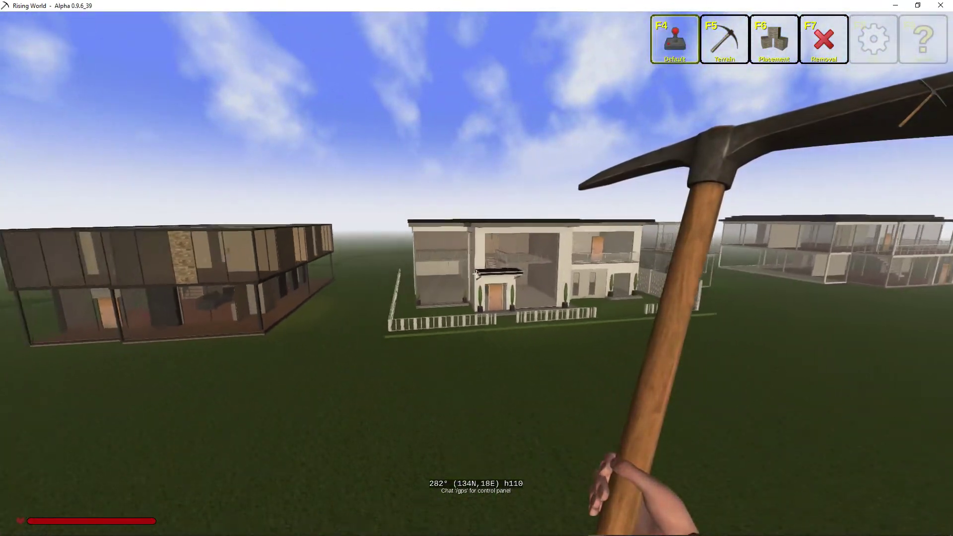
View the row of houses from the grass, inspect the dark-framed glass house's corner and return to a spot facing the white villa.
{"action": "key", "text": "w"}
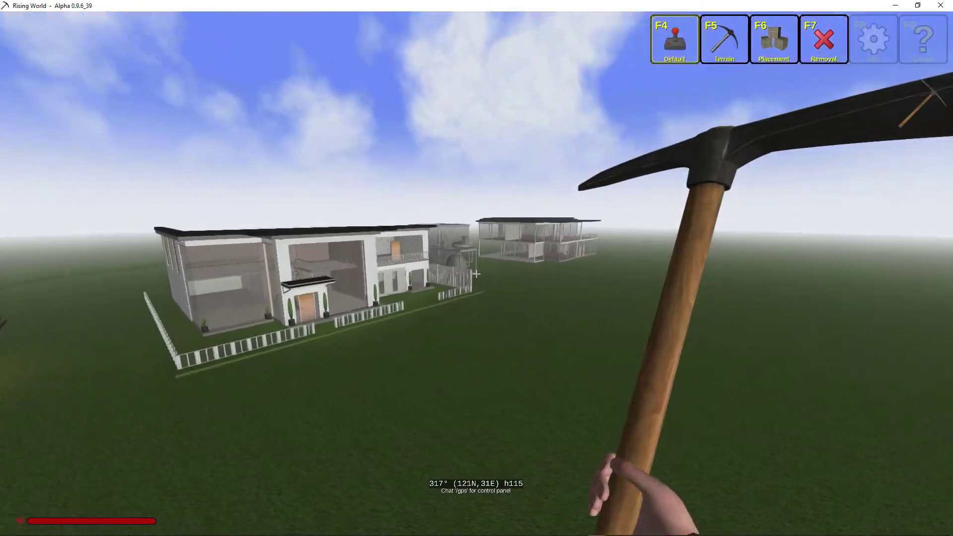
{"action": "key", "text": "w"}
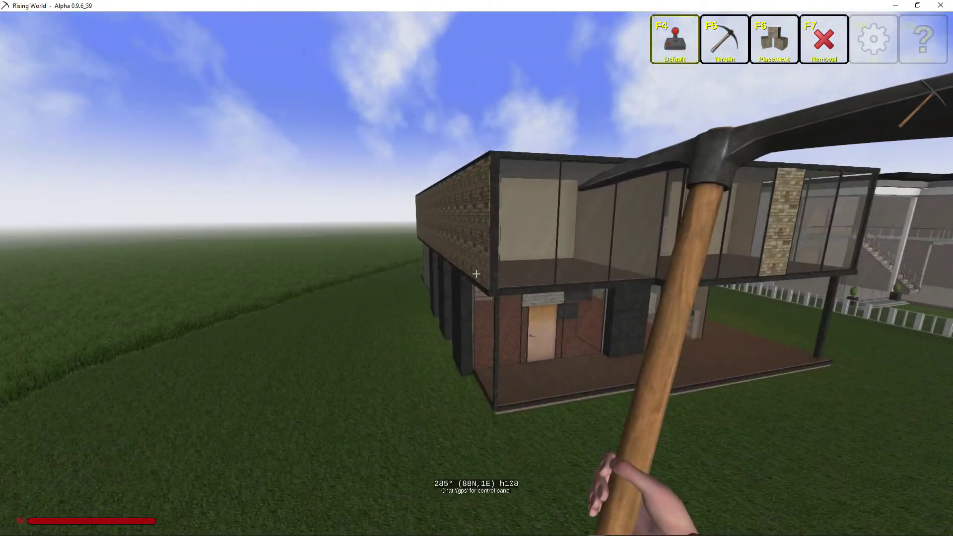
{"action": "key", "text": "s"}
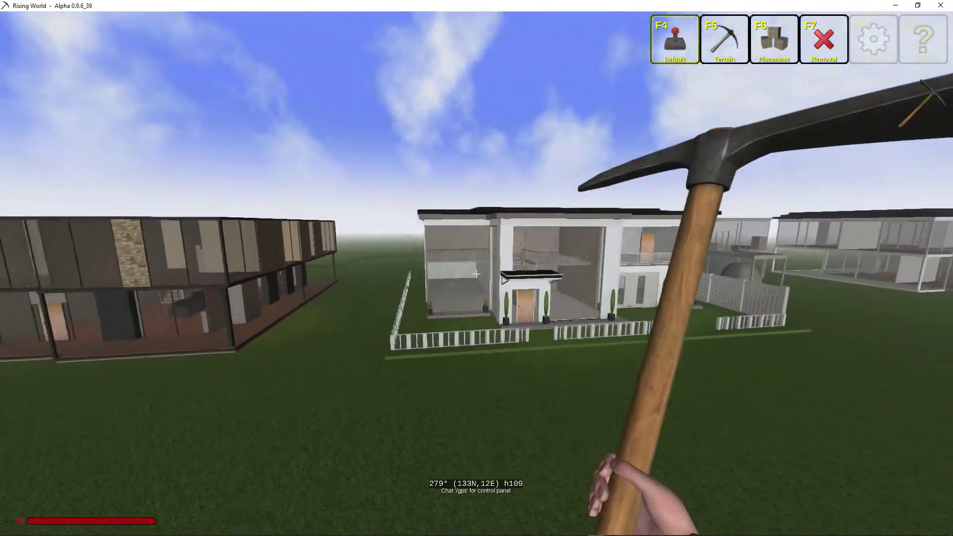